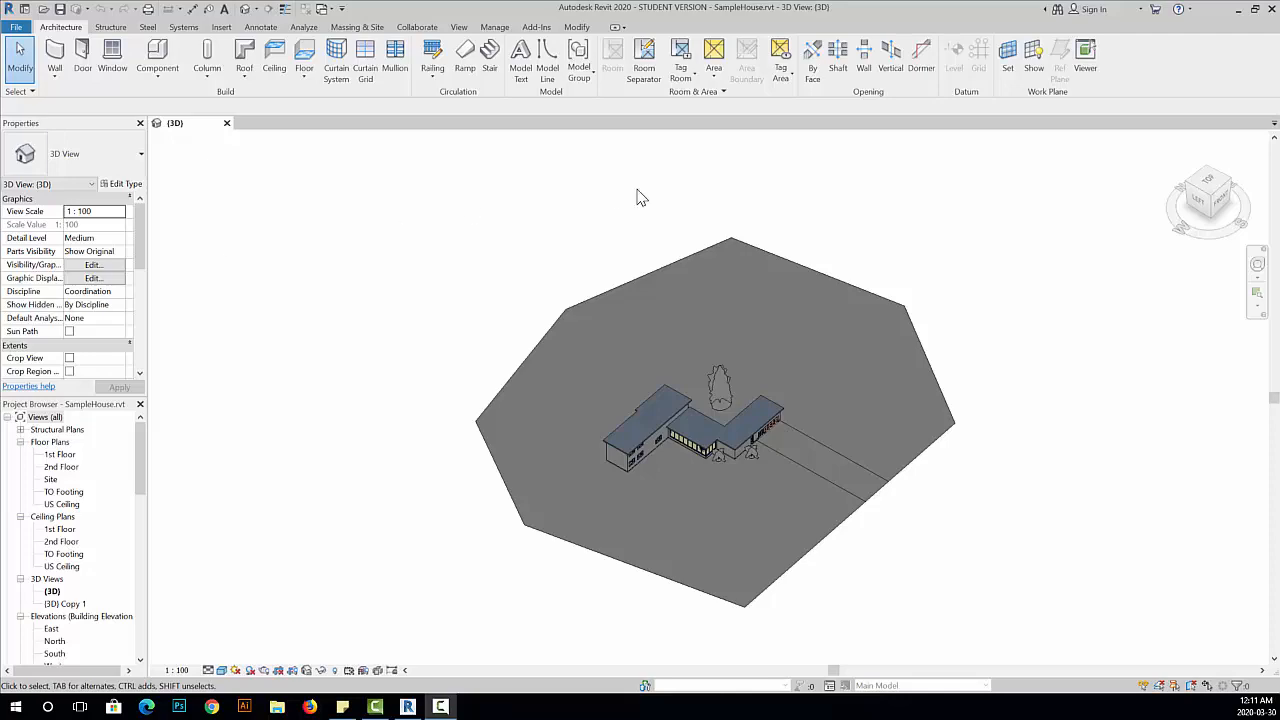
Duplicate the default {3D} view of the house.
scroll(631, 534, up, 5)
scroll(679, 340, up, 2)
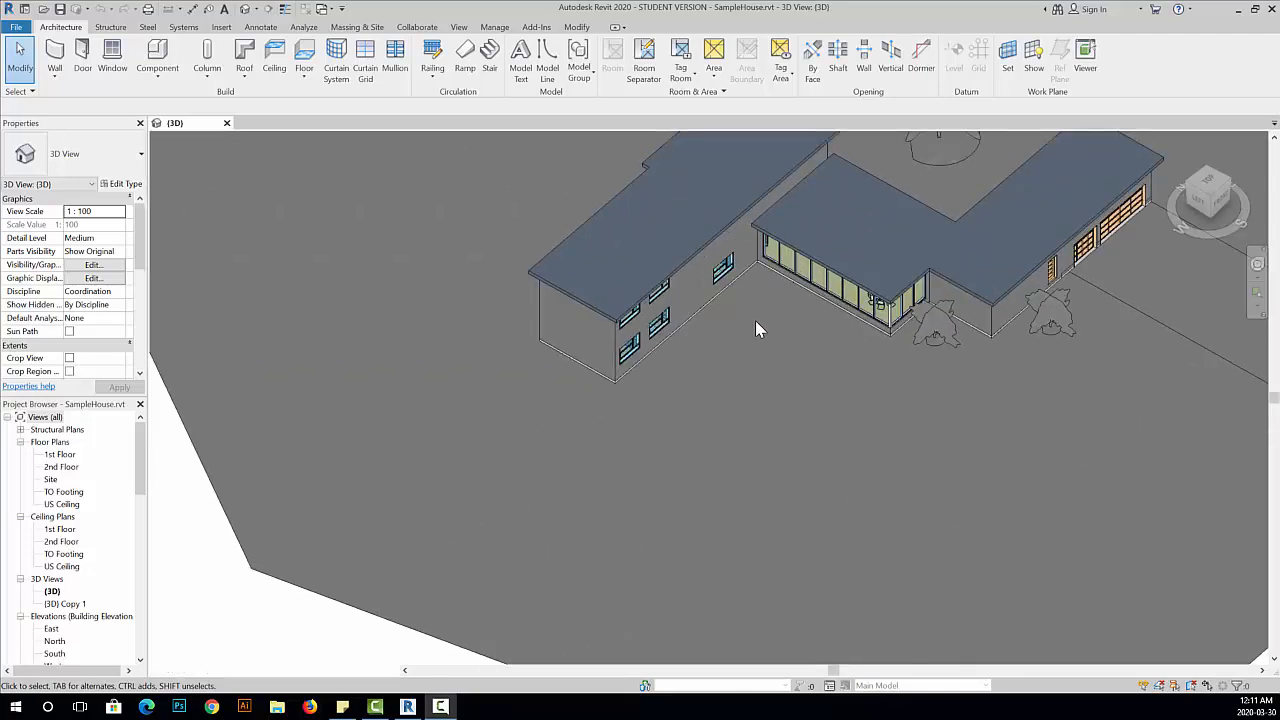
shift+middle_drag(709, 423, 528, 500)
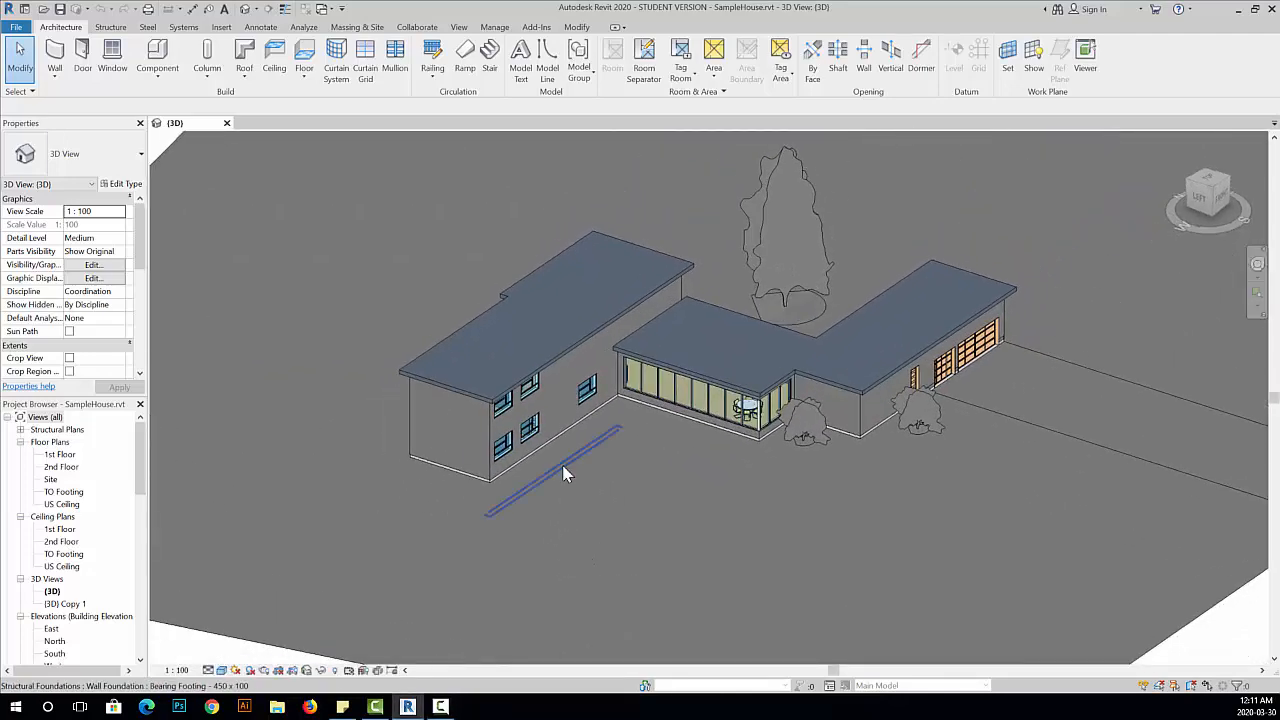
right_click(54, 592)
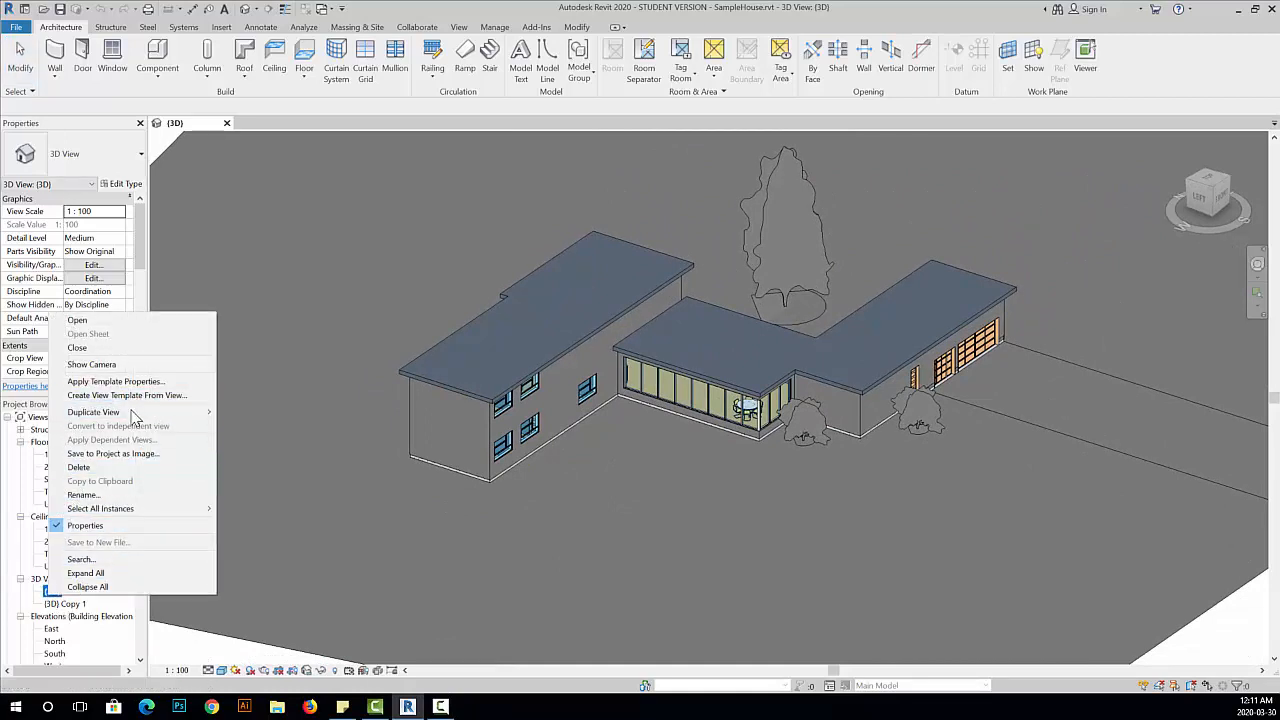
mouse_move(93, 412)
click(258, 412)
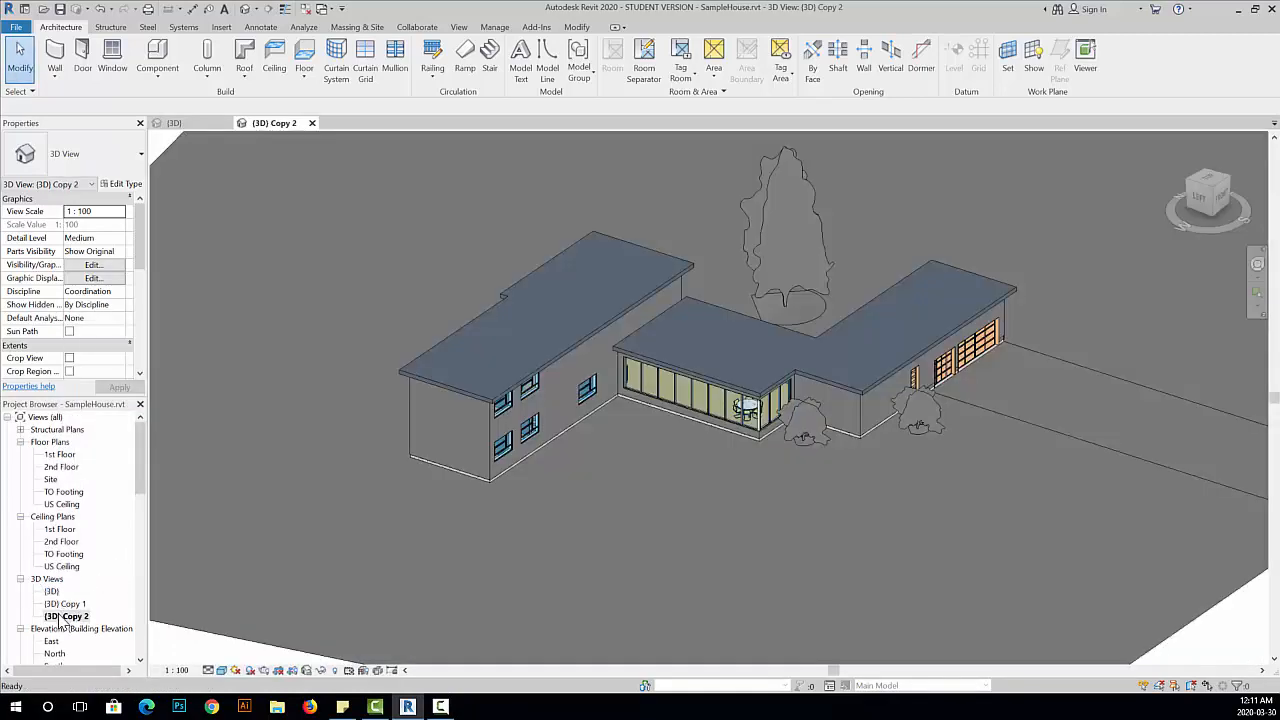
Rename the duplicated 3D view as Displaced View.
right_click(60, 616)
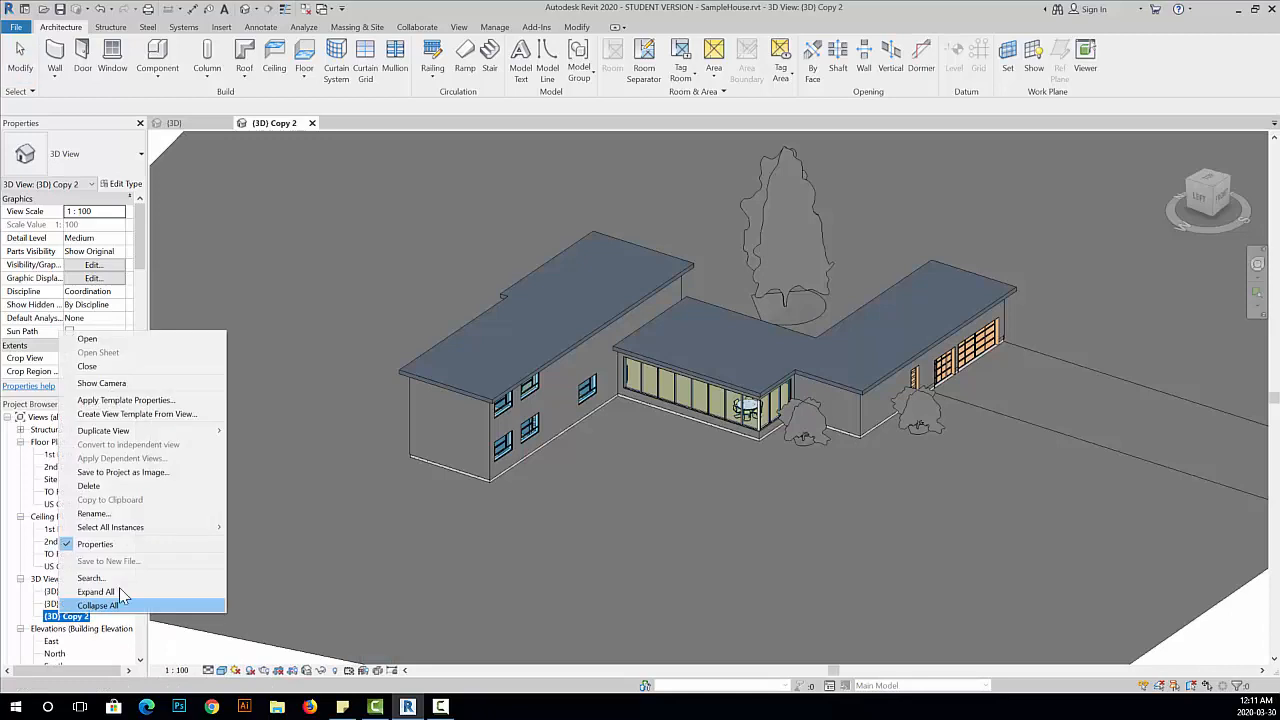
click(136, 513)
text(Dis)
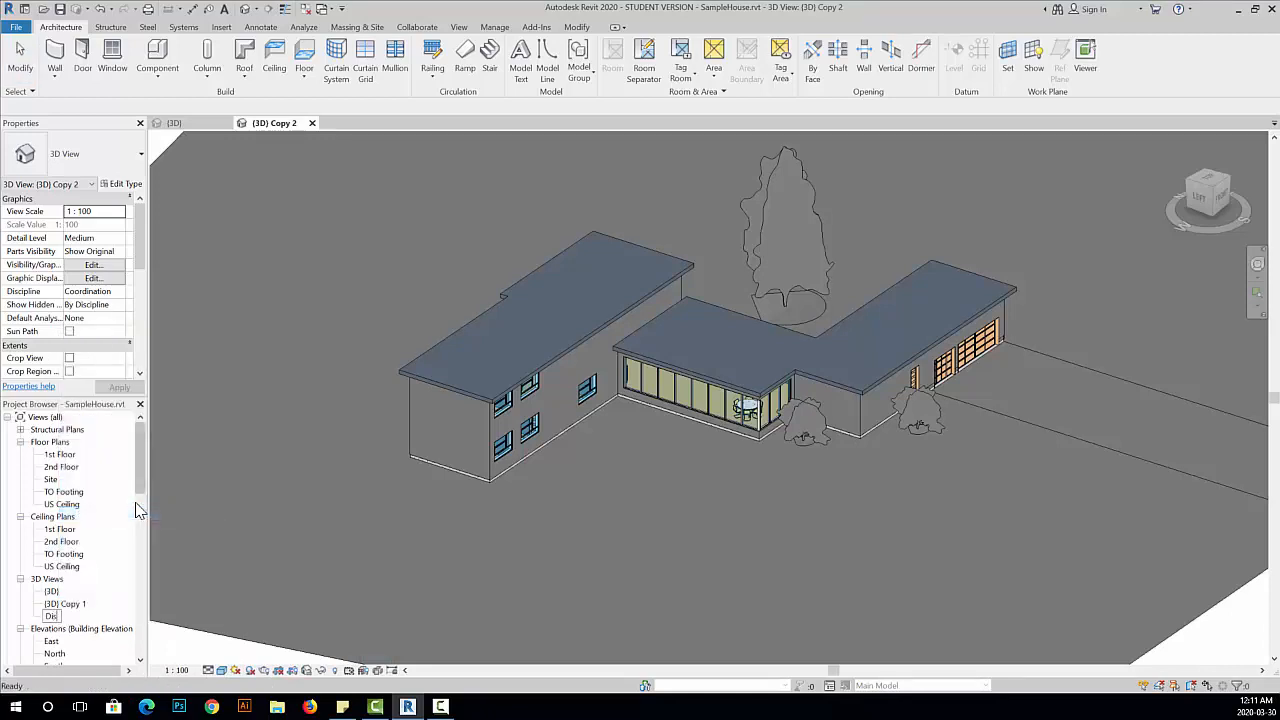
text(placed View)
key(Return)
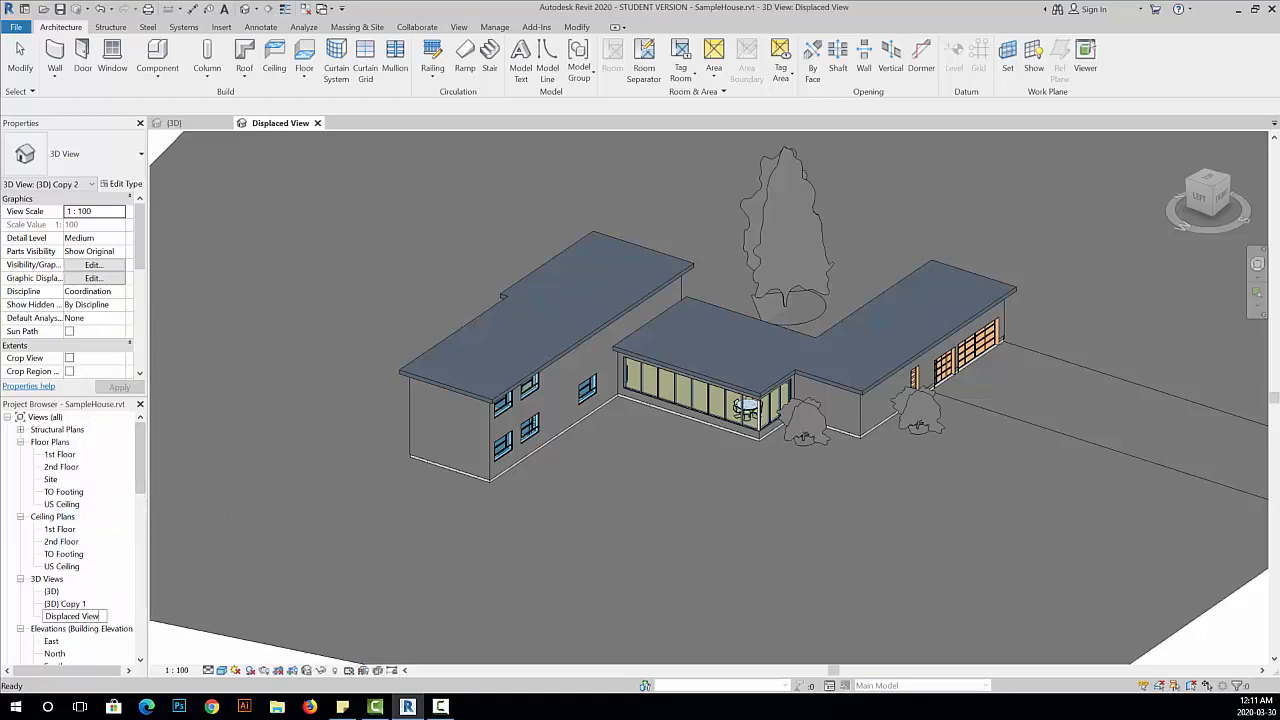
Displace the second-floor window nearest the roof edge's middle out of its wall, about -3653 along Y.
middle_drag(566, 541, 502, 594)
scroll(434, 476, up, 2)
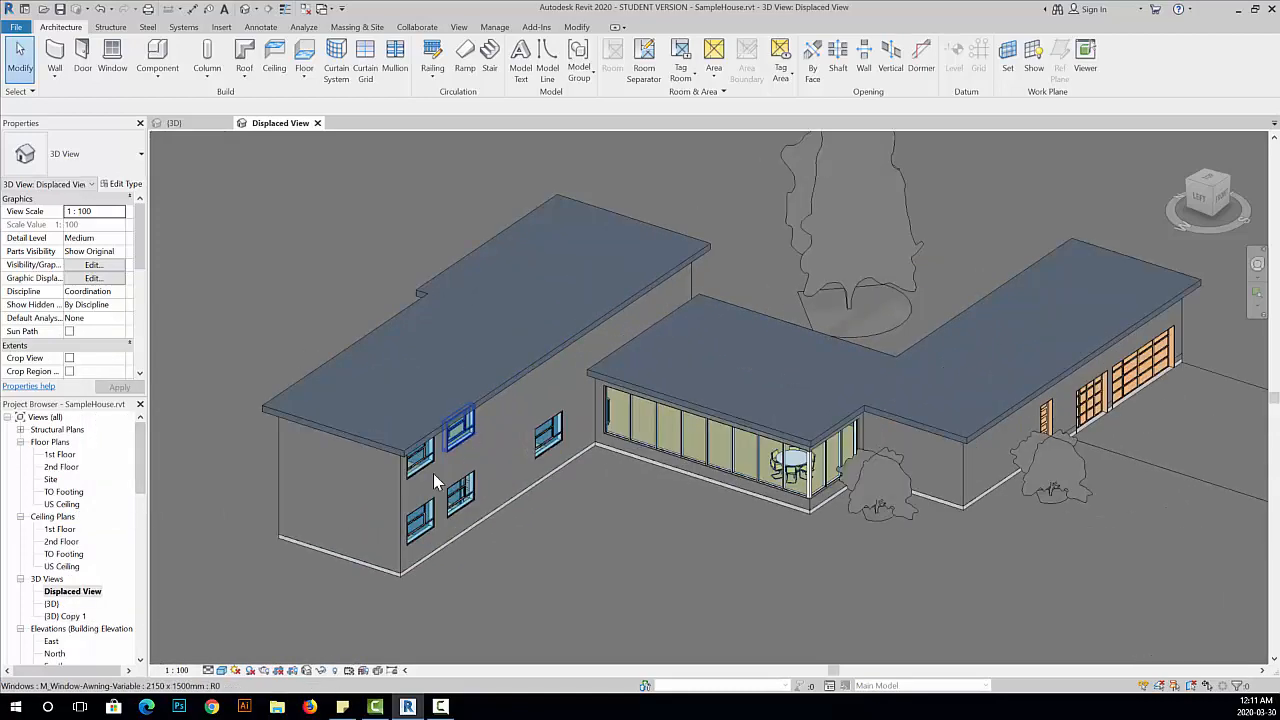
shift+middle_drag(430, 485, 490, 546)
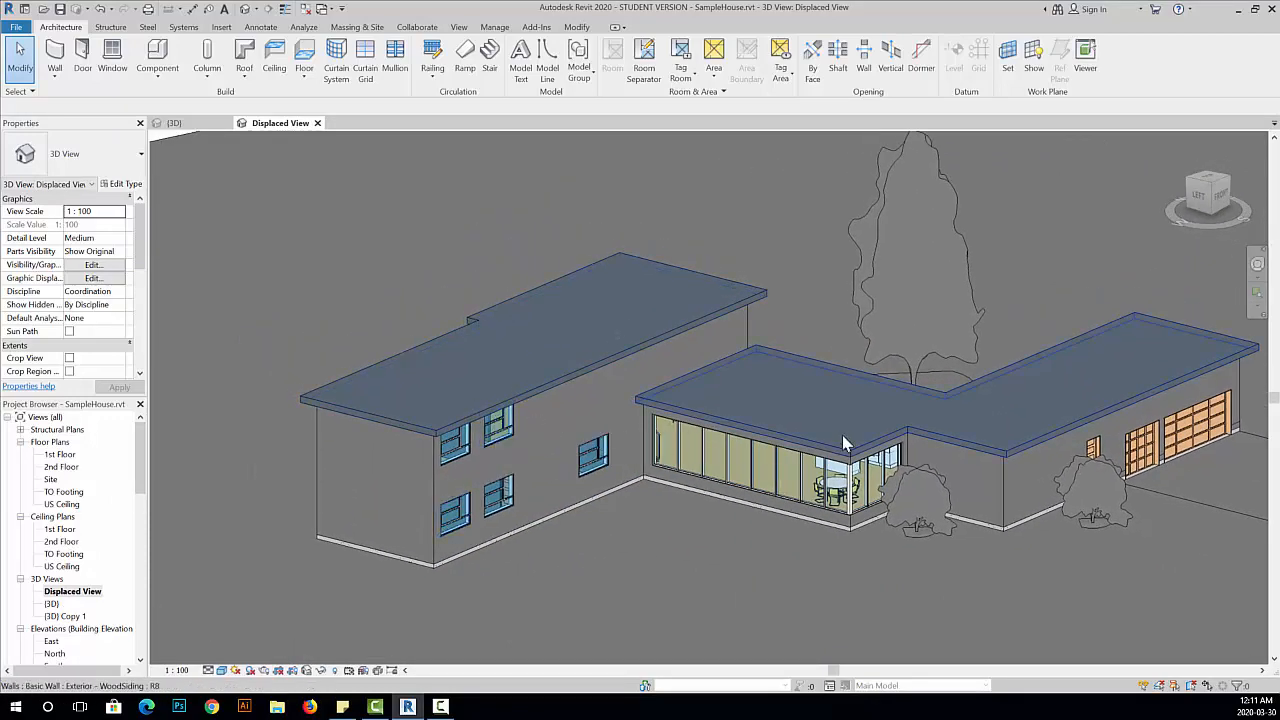
click(497, 430)
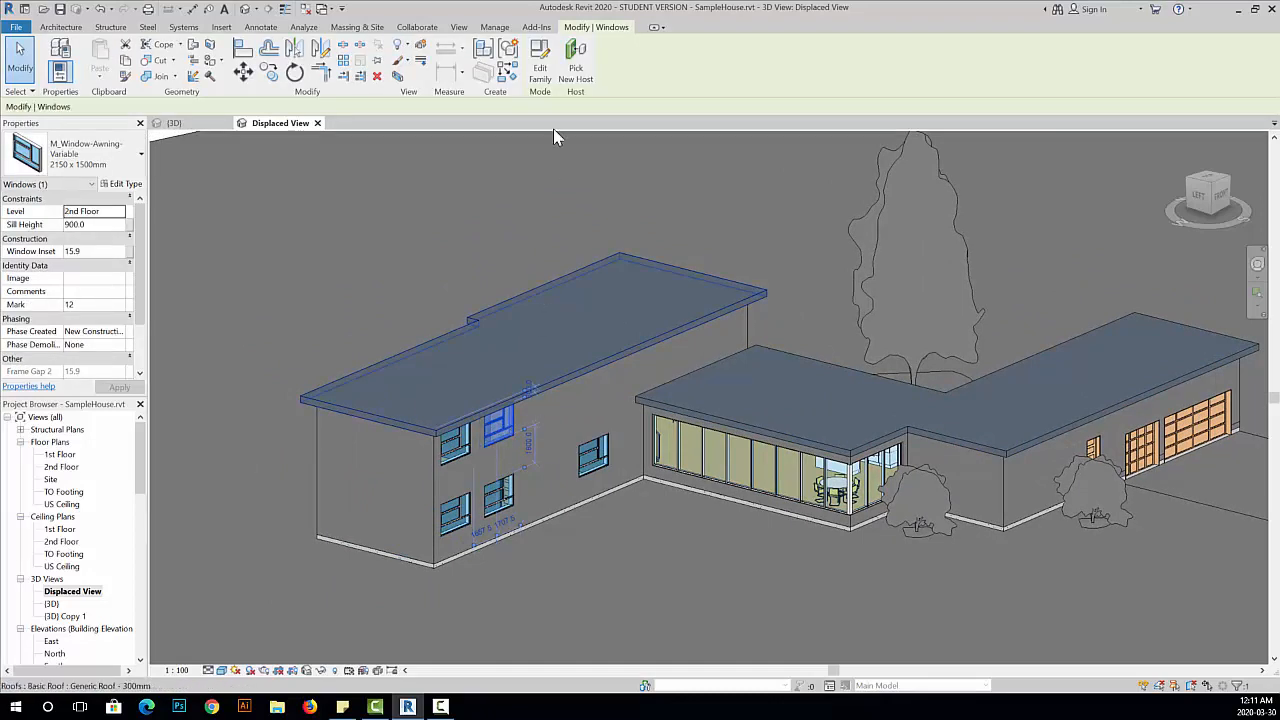
click(421, 51)
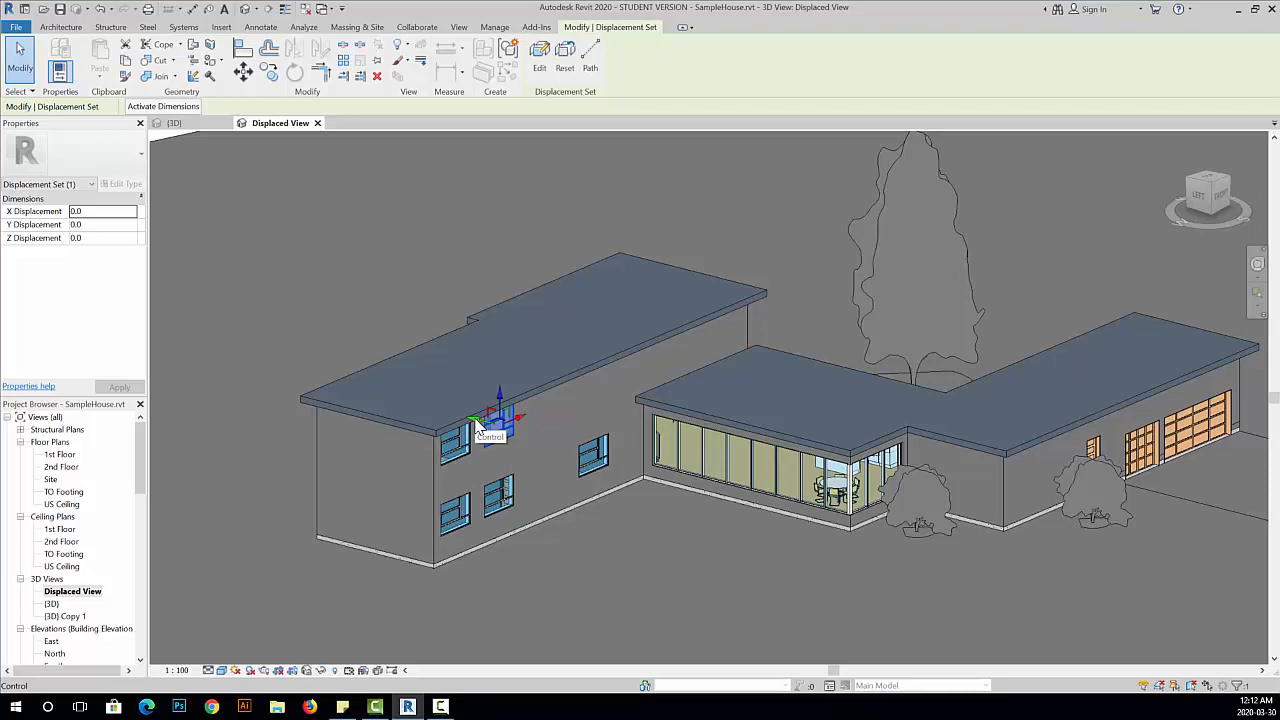
drag(477, 425, 524, 504)
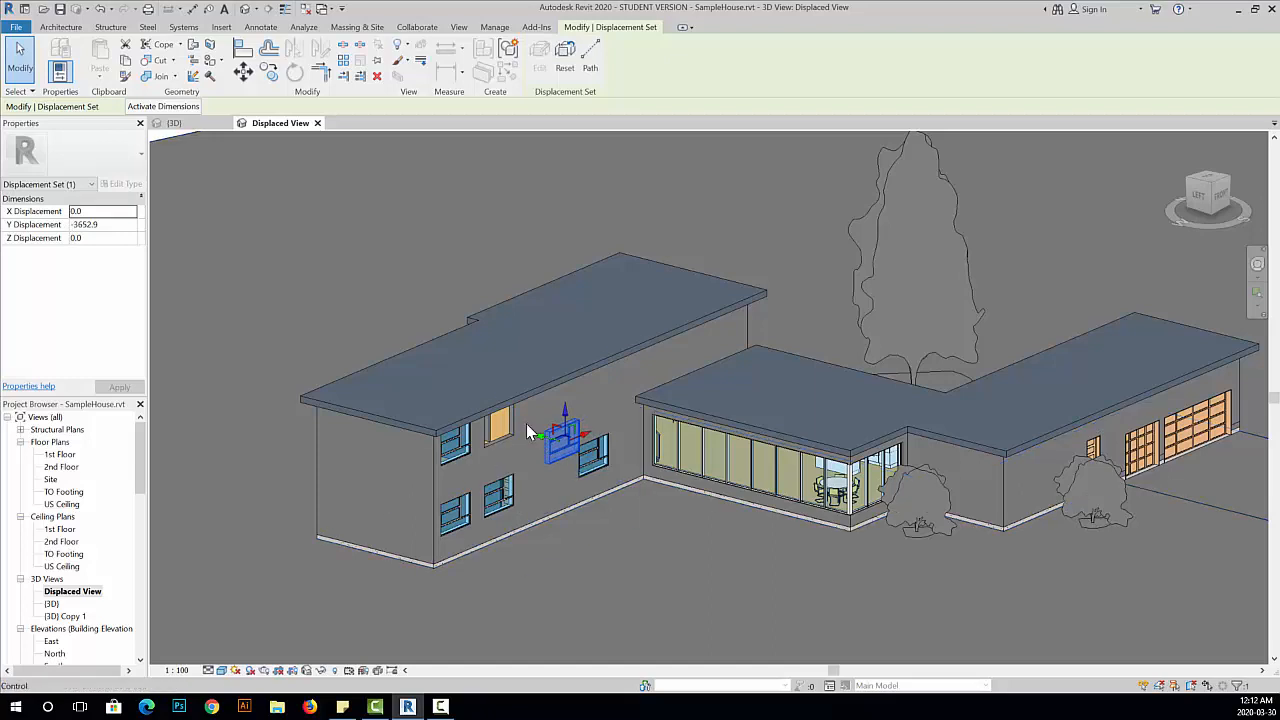
Try to move the displaced window freely in other directions away from its Y-only offset.
drag(565, 409, 630, 452)
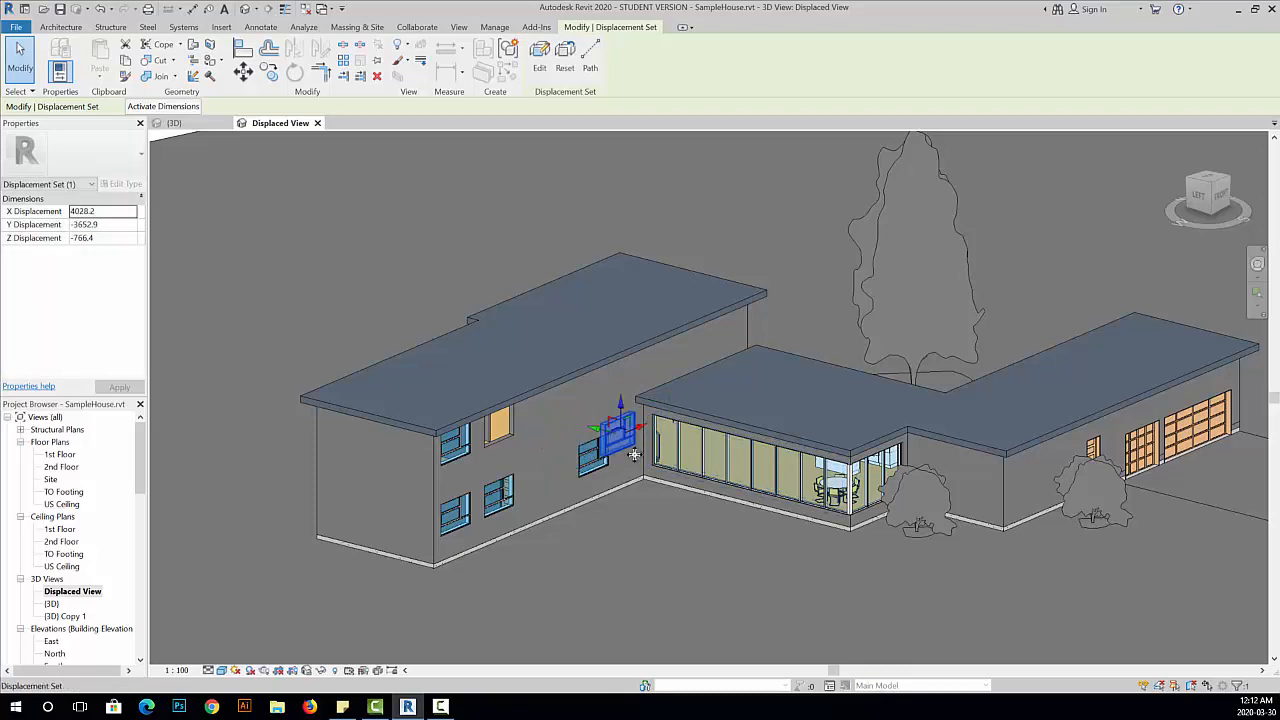
key(Escape)
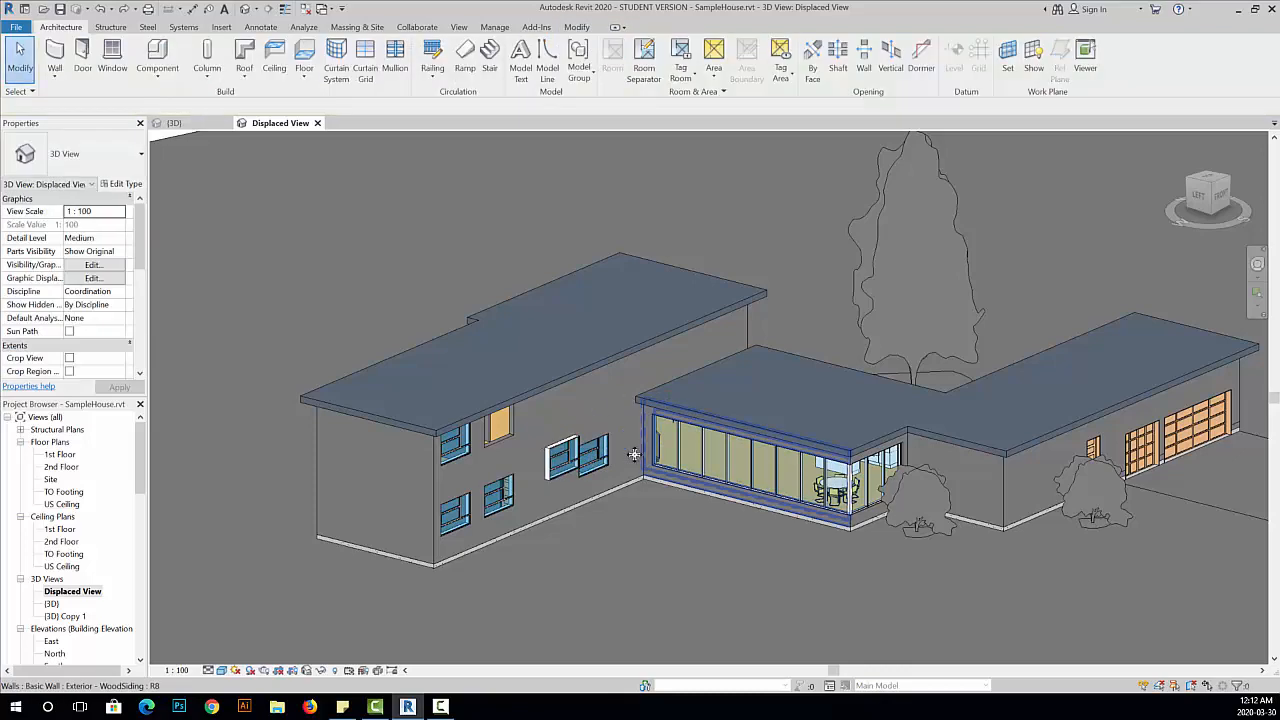
click(548, 466)
scroll(563, 440, up, 3)
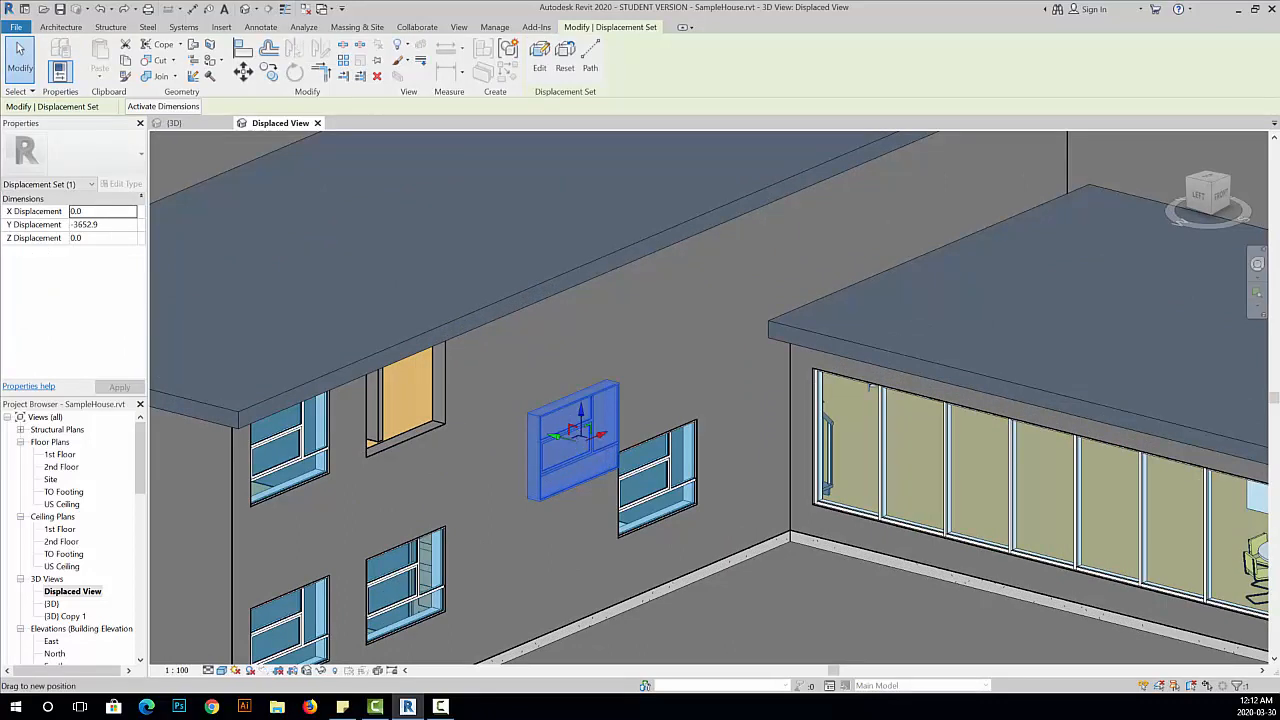
drag(570, 432, 535, 402)
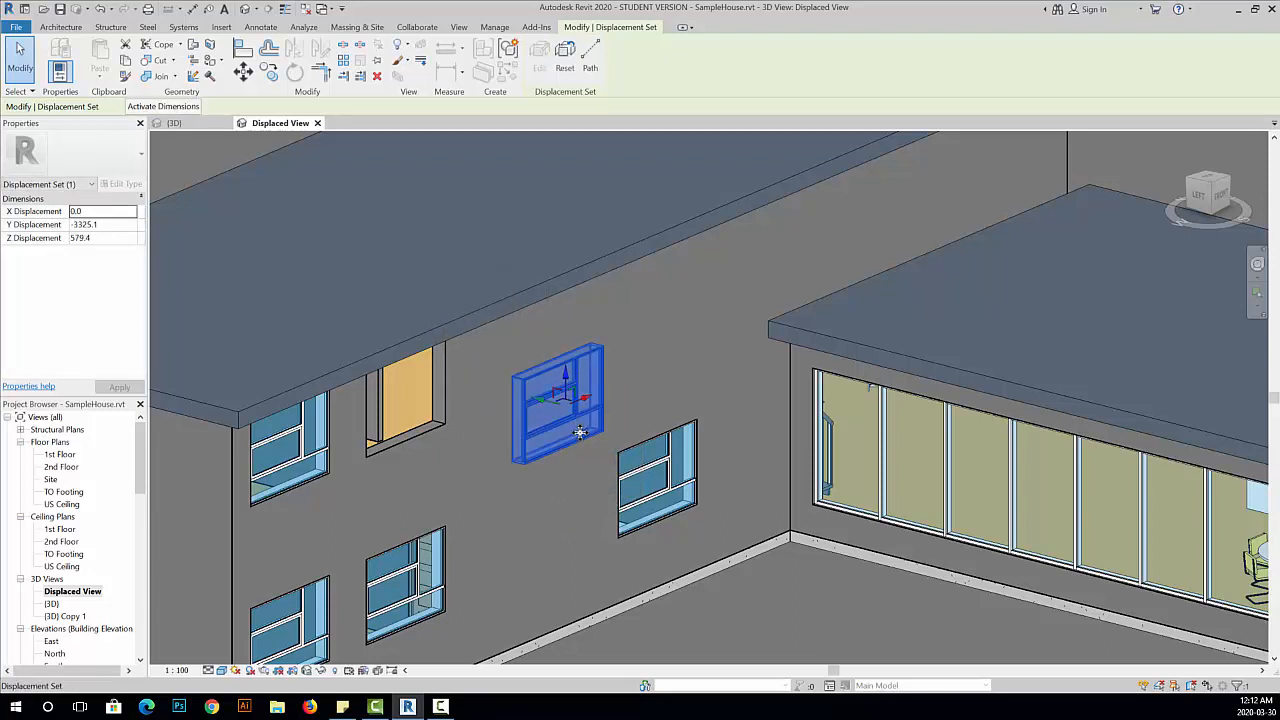
key(Escape)
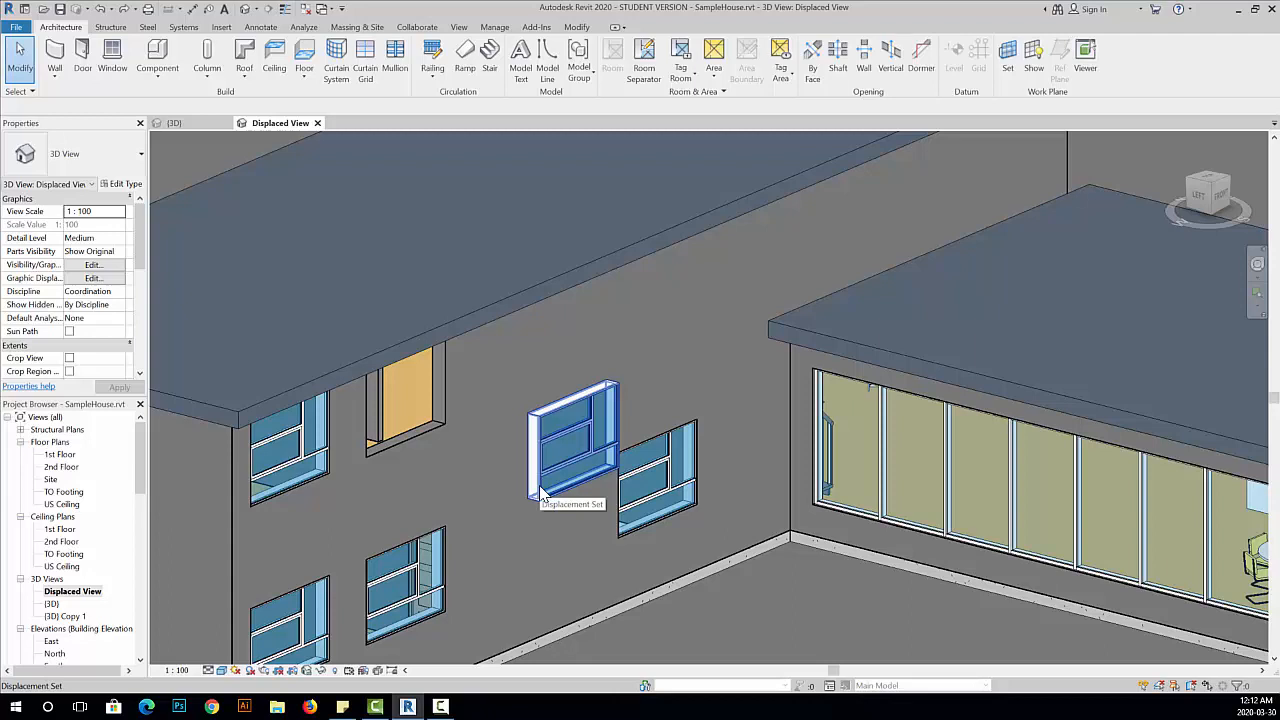
Add displacement path lines from the four corners of the displaced window back to its wall opening.
click(550, 455)
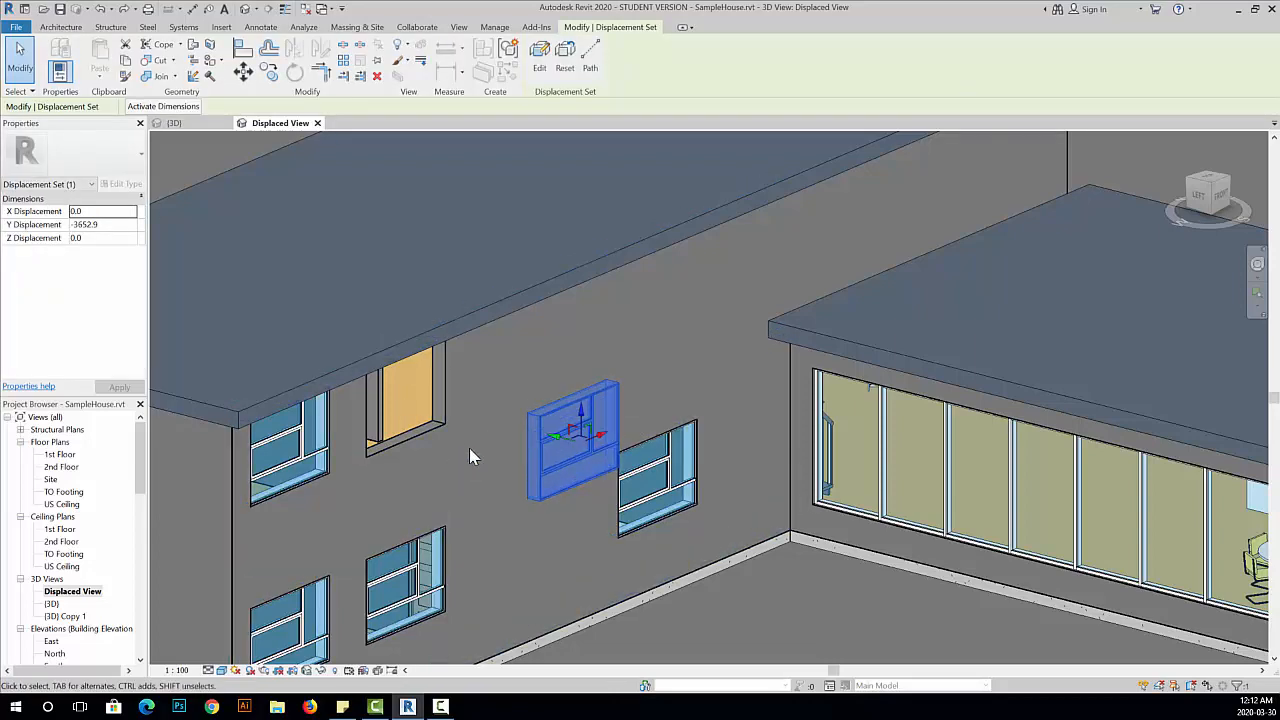
click(590, 70)
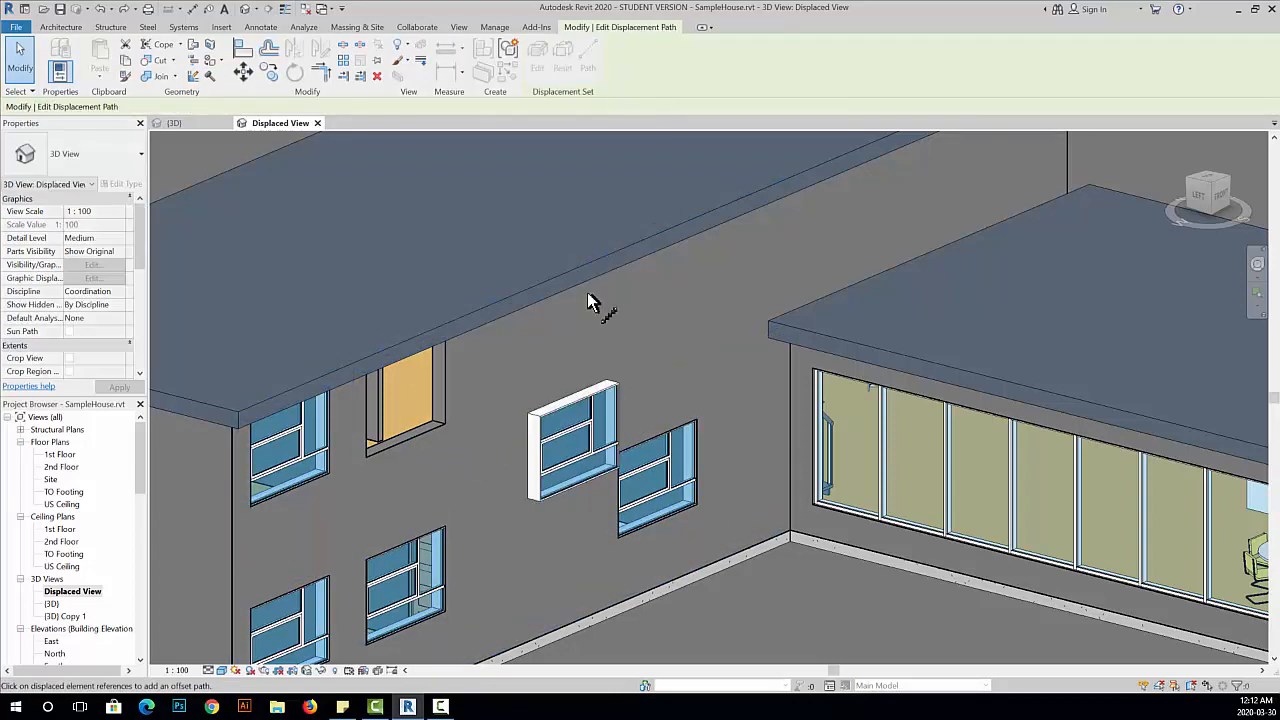
click(610, 385)
click(534, 496)
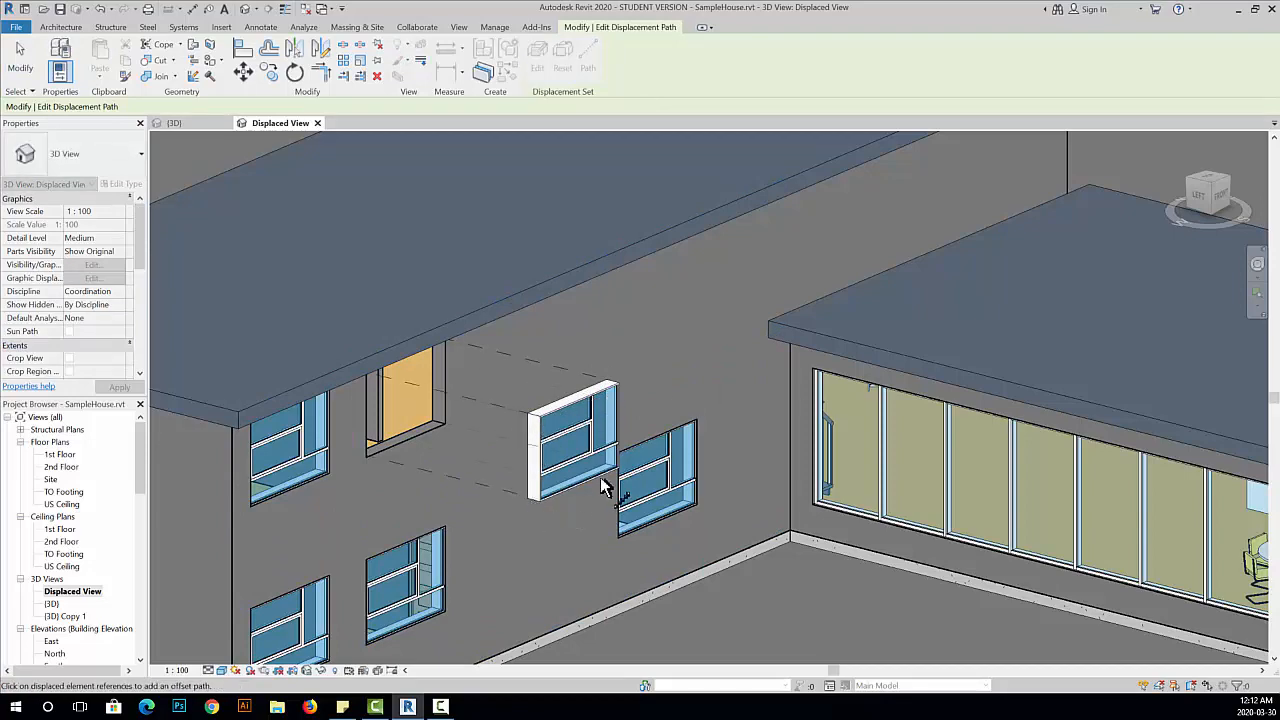
click(605, 468)
scroll(500, 551, down, 1)
shift+middle_drag(500, 549, 600, 420)
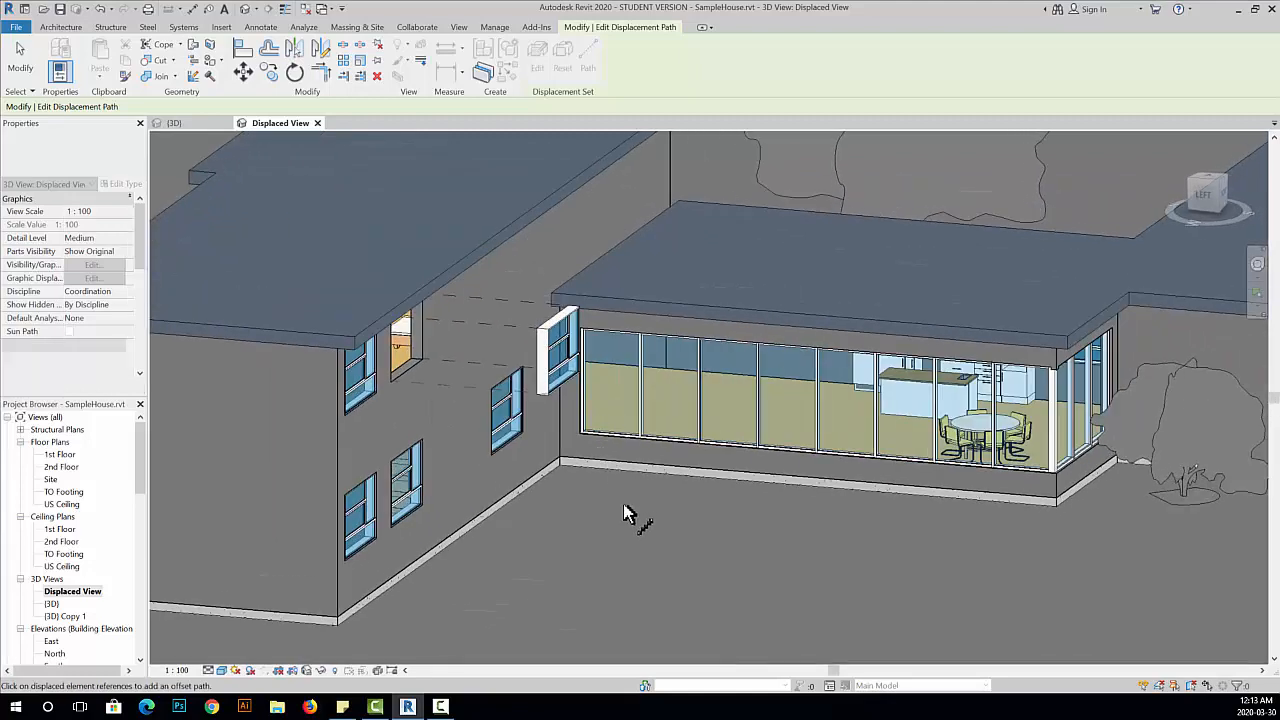
click(20, 57)
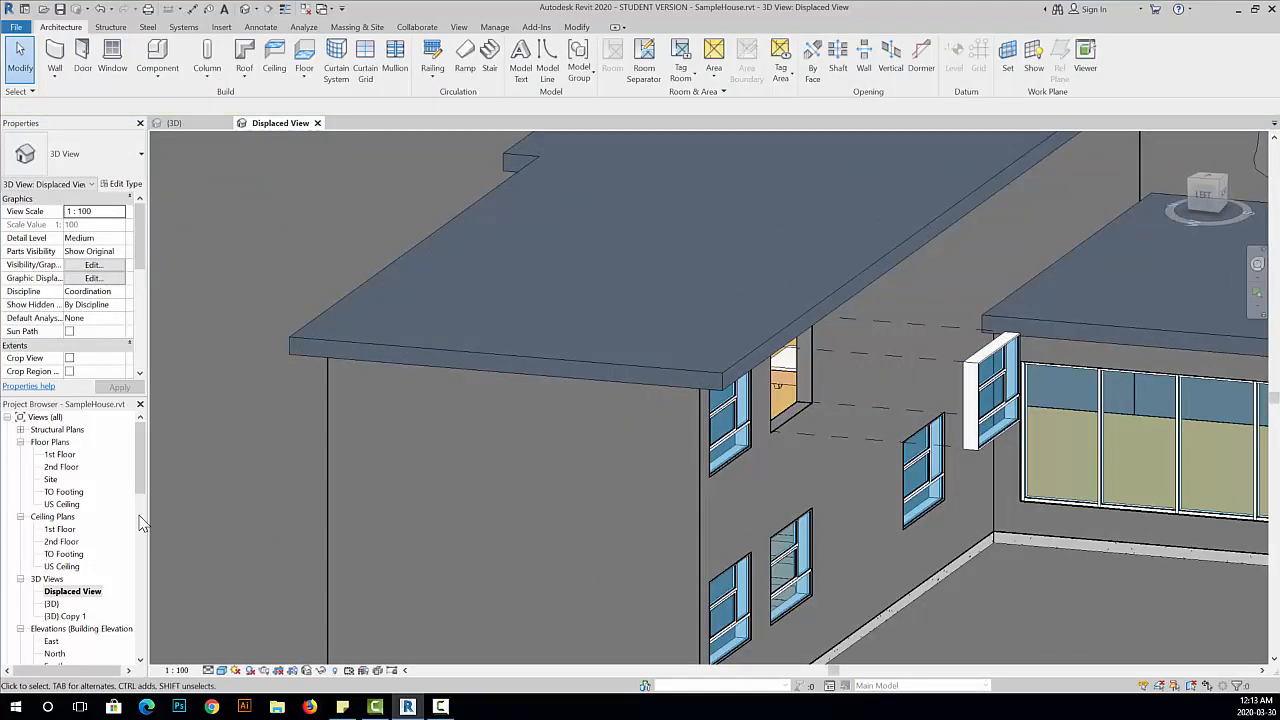
Check the window's position in the {3D}, 1st Floor and 2nd Floor views, and return to Displaced View.
double_click(52, 605)
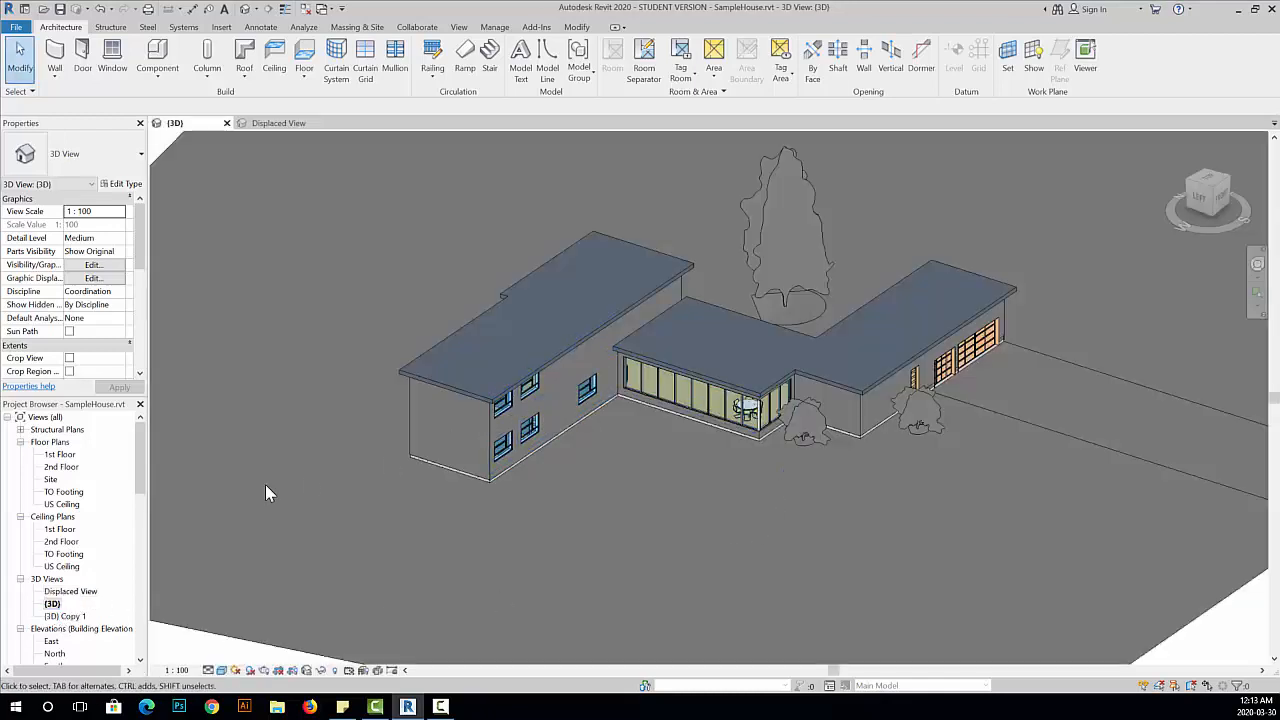
double_click(60, 456)
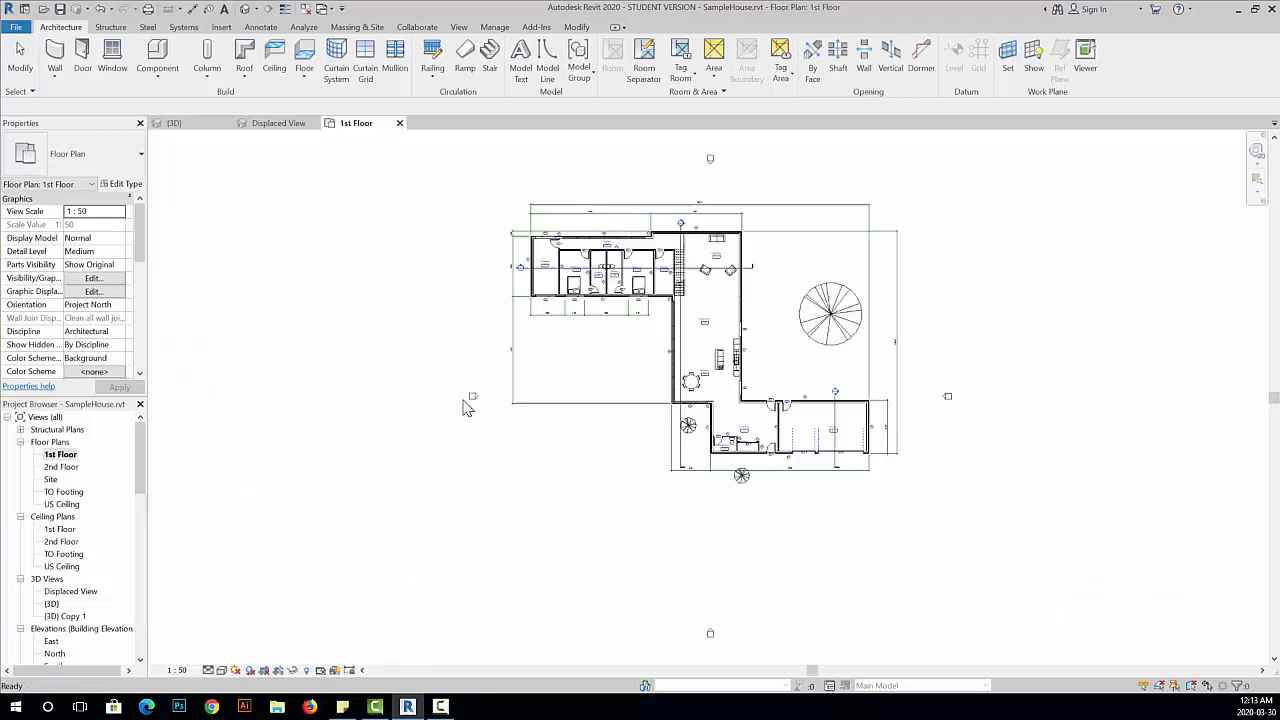
double_click(60, 467)
scroll(560, 295, up, 2)
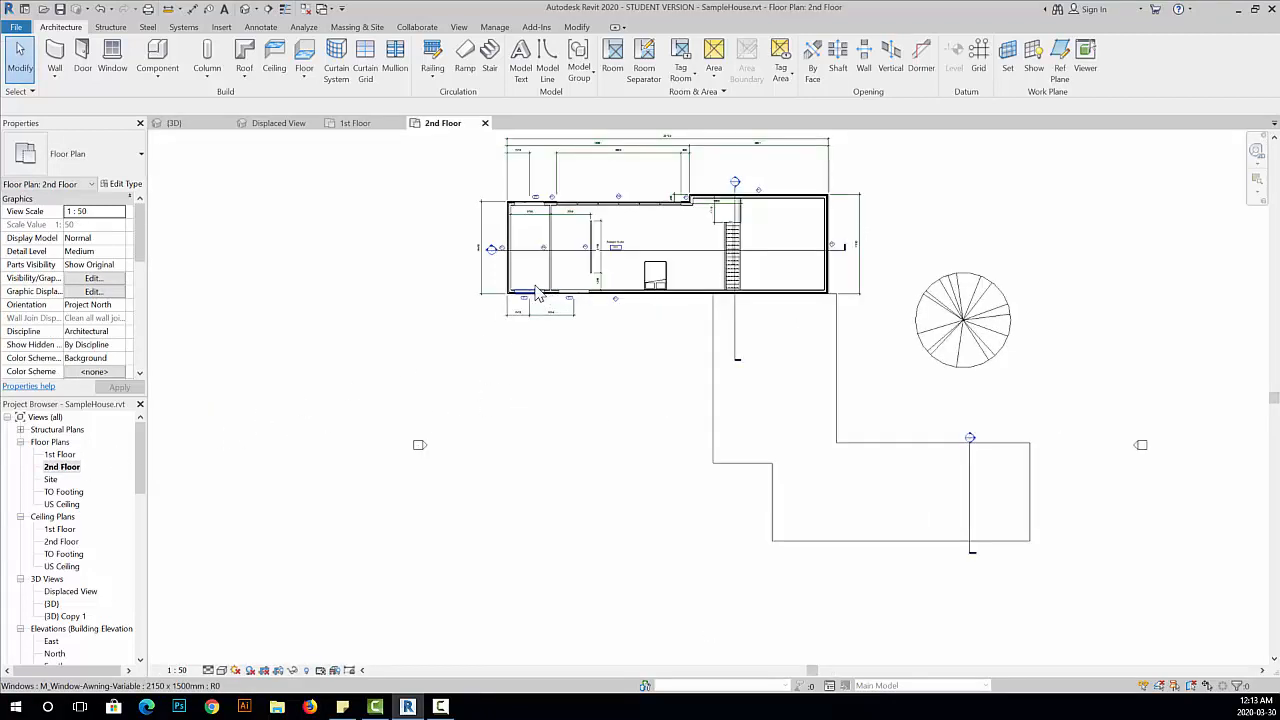
scroll(538, 293, up, 1)
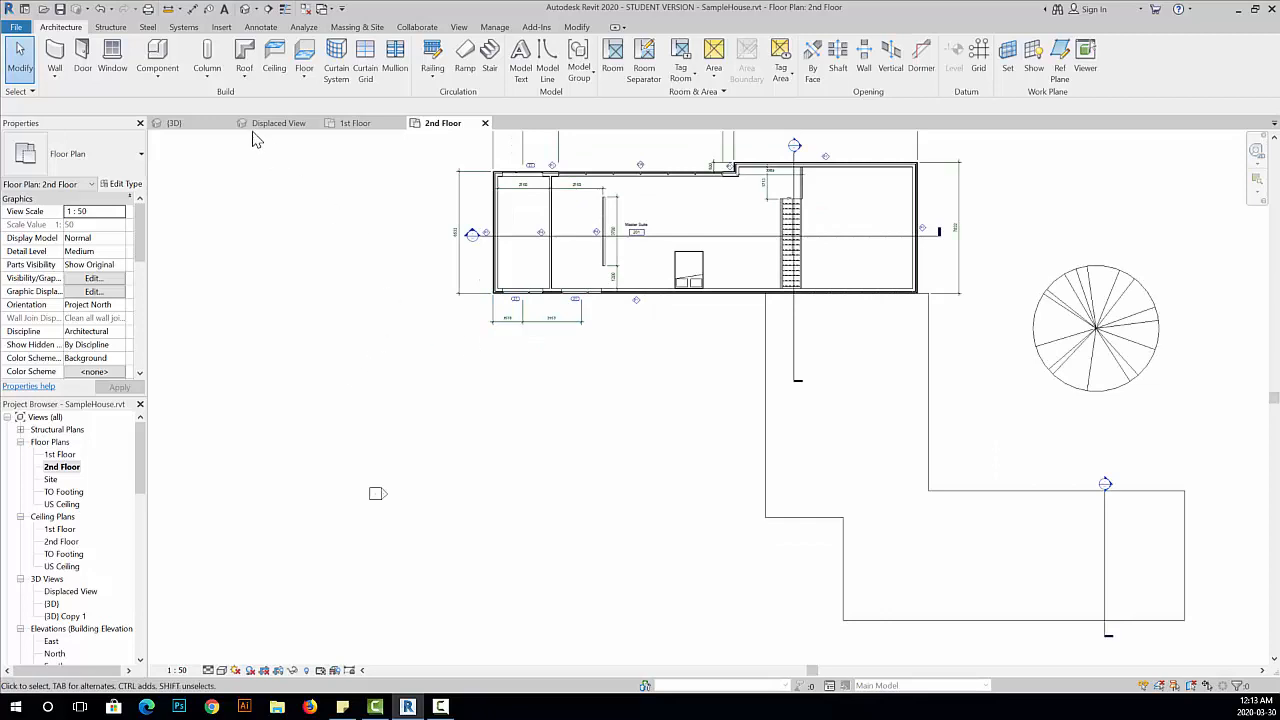
click(279, 123)
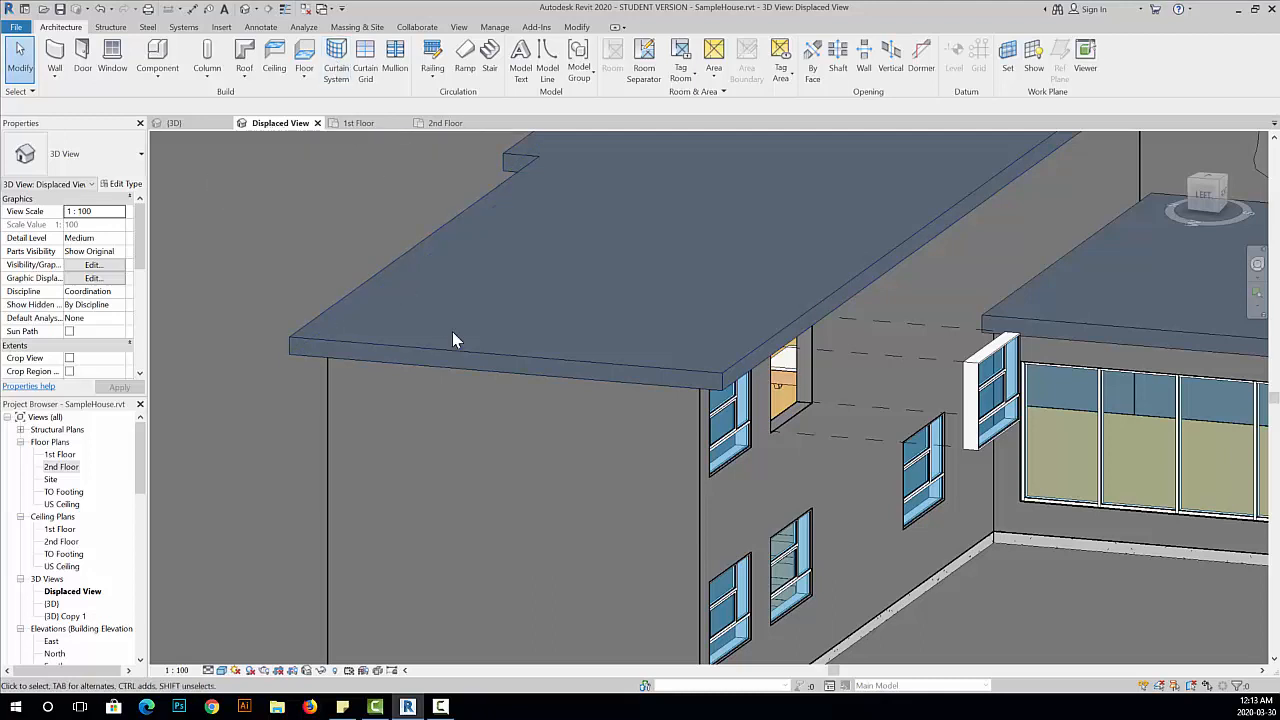
Reset the displaced window to its original position in the wall.
click(990, 400)
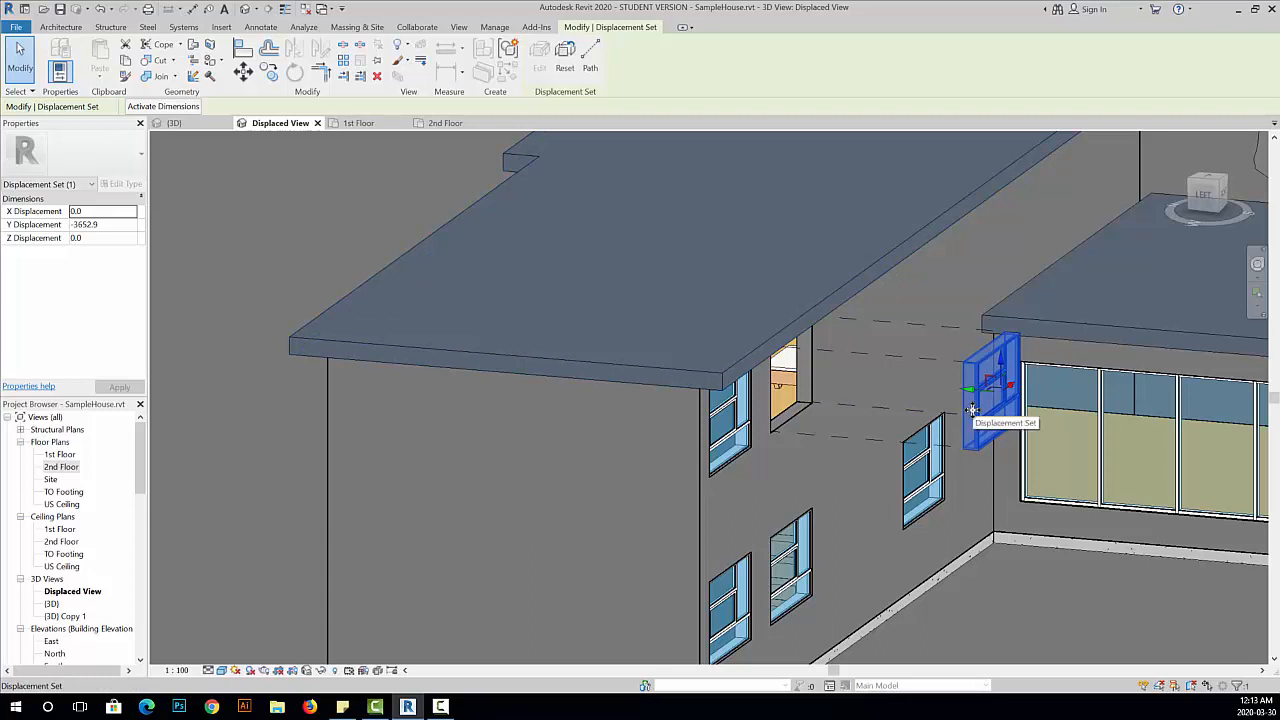
click(565, 62)
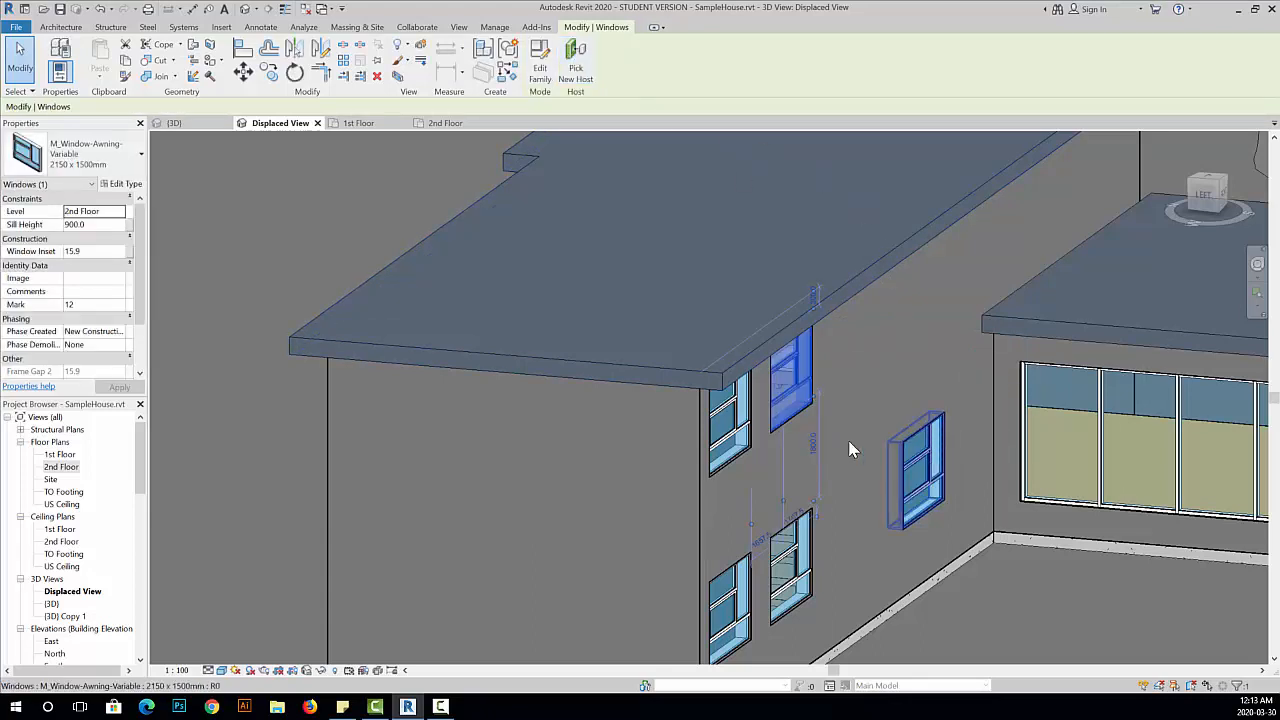
key(Escape)
Create one displacement set from the rear two-storey wall, its upper and lower curtain walls and its two windows.
shift+middle_drag(292, 424, 522, 527)
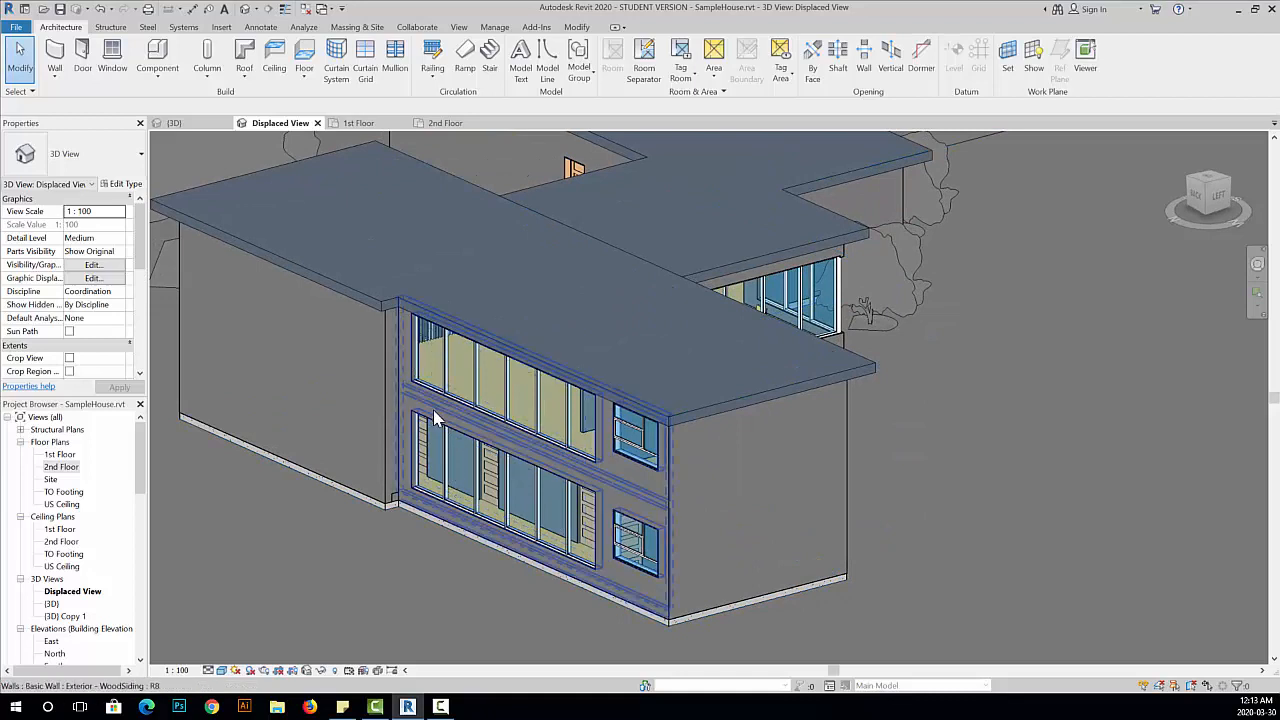
click(449, 440)
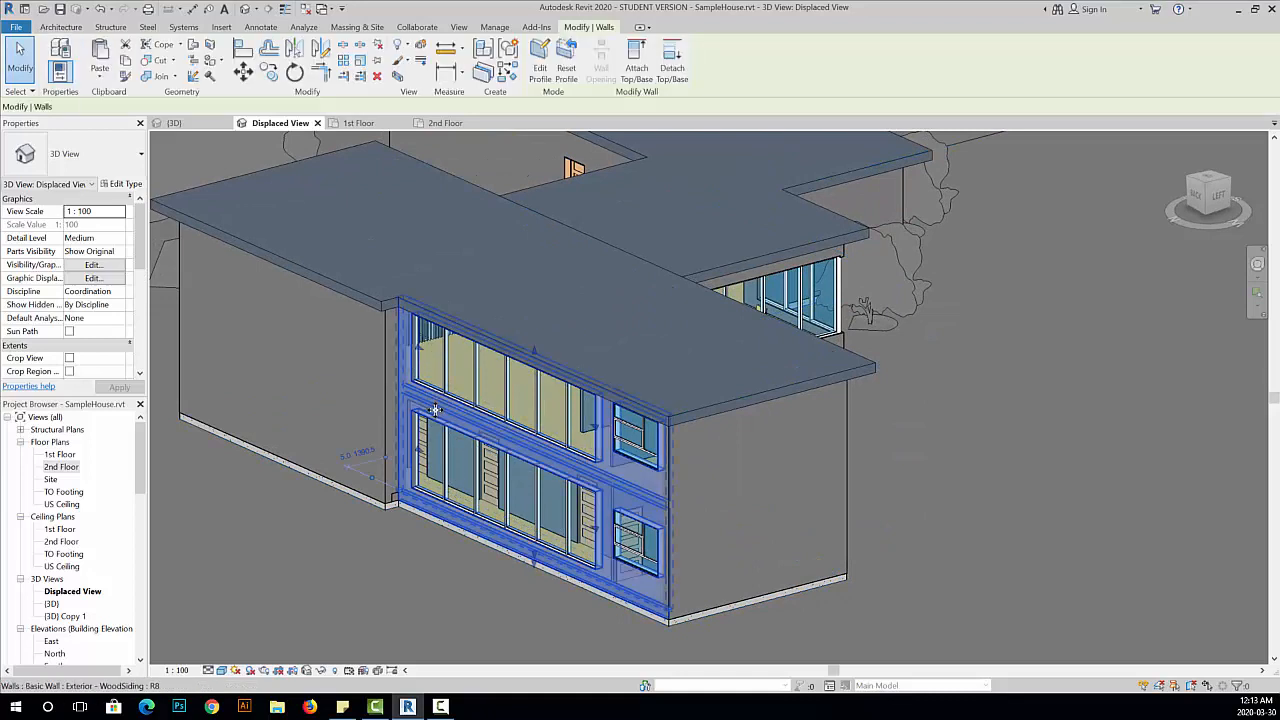
ctrl+click(457, 472)
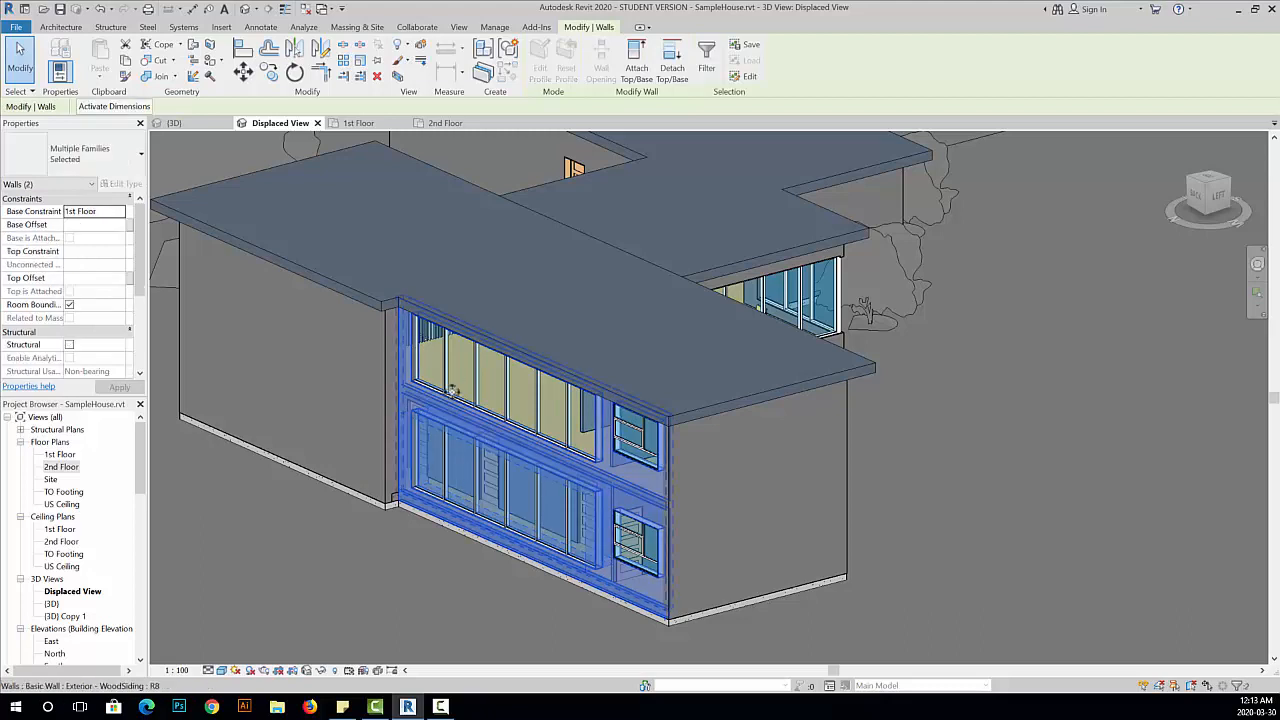
ctrl+click(461, 383)
ctrl+click(636, 435)
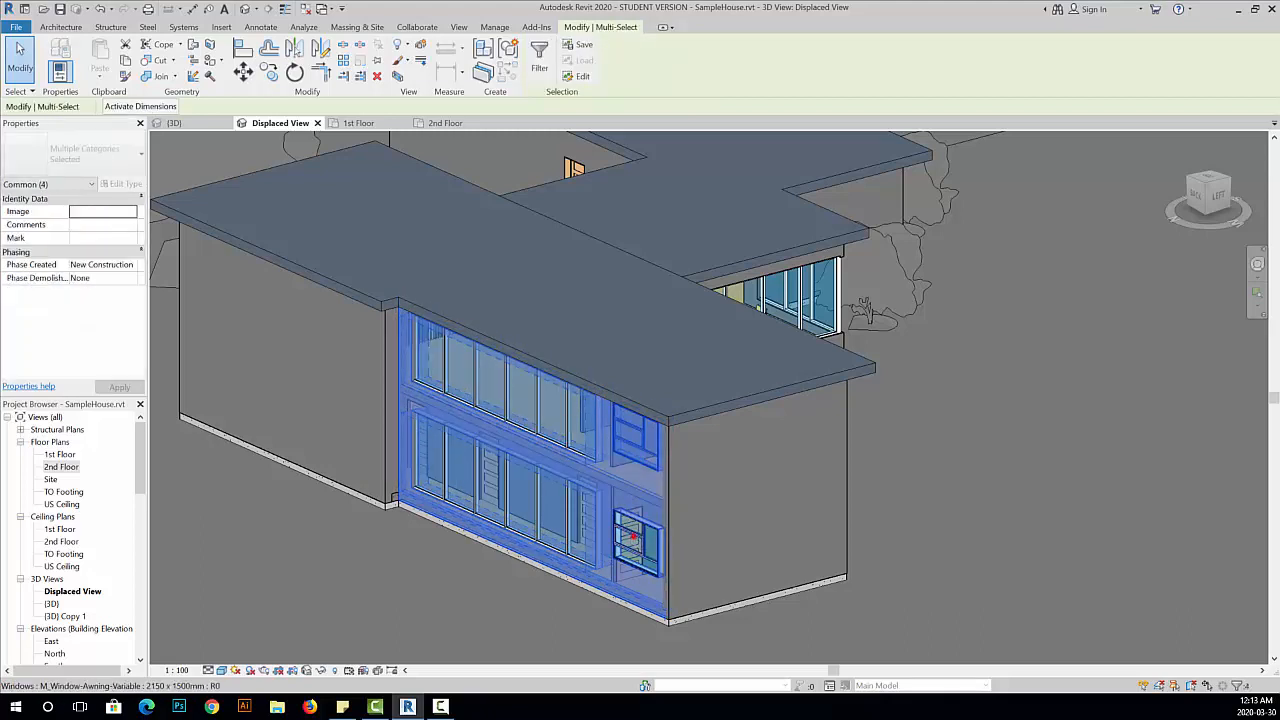
ctrl+click(636, 542)
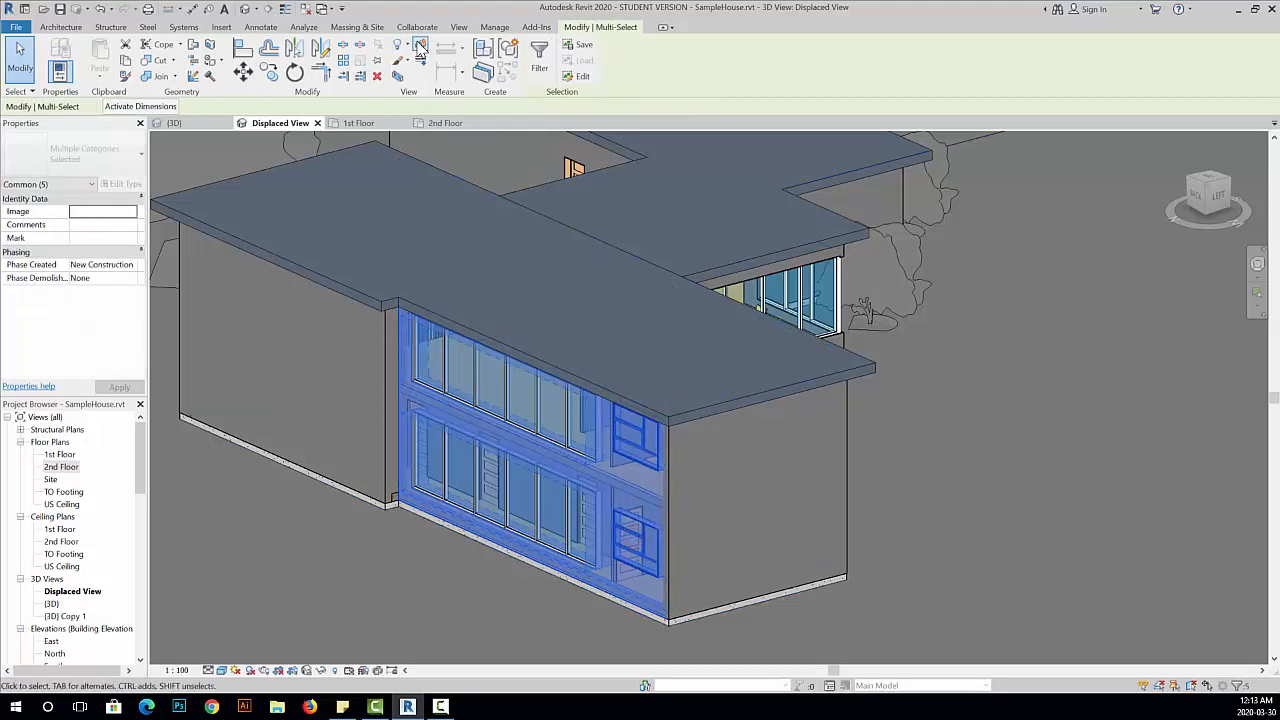
click(483, 48)
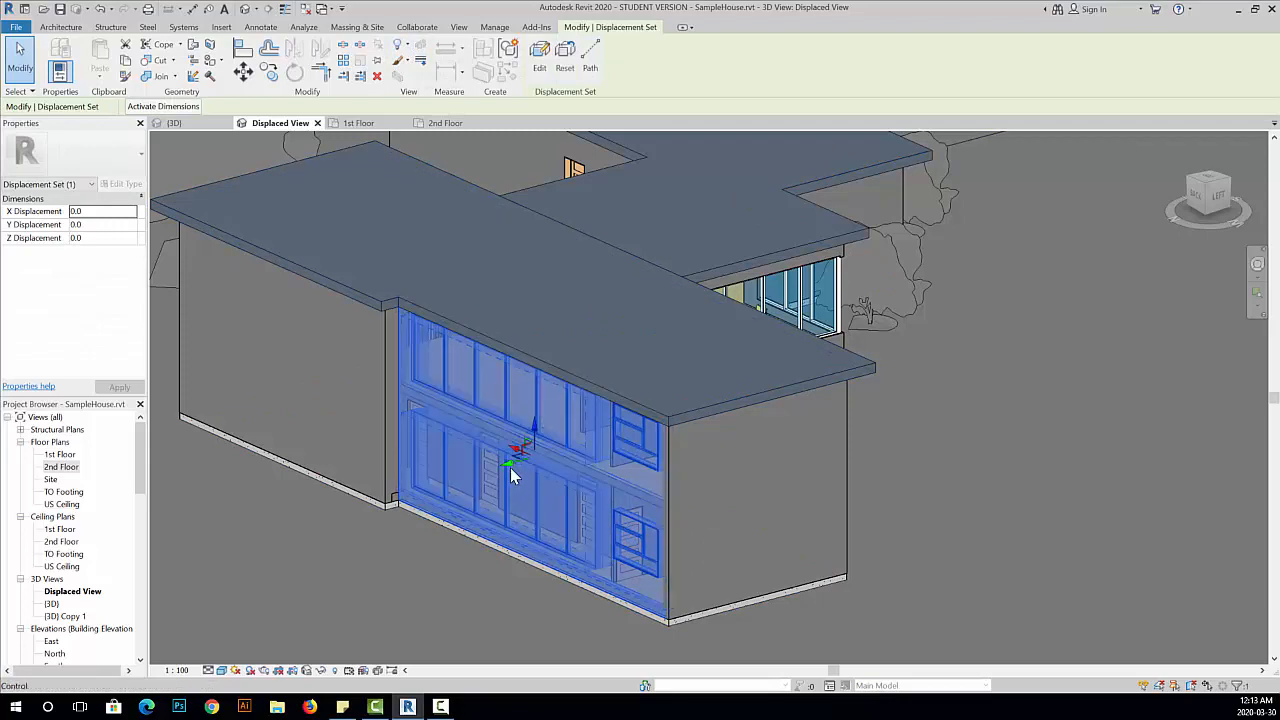
Displace the rear two-storey wall set outward from the house along the Y axis.
drag(508, 465, 332, 513)
click(520, 614)
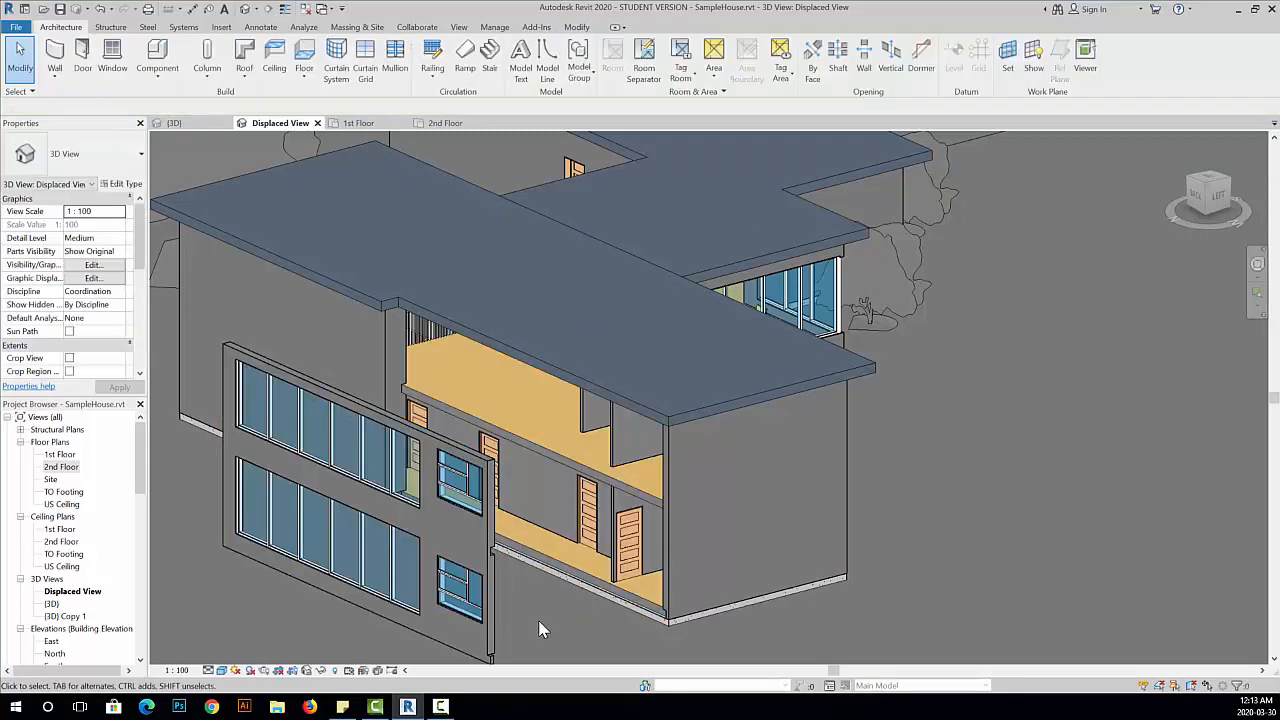
middle_drag(539, 622, 721, 487)
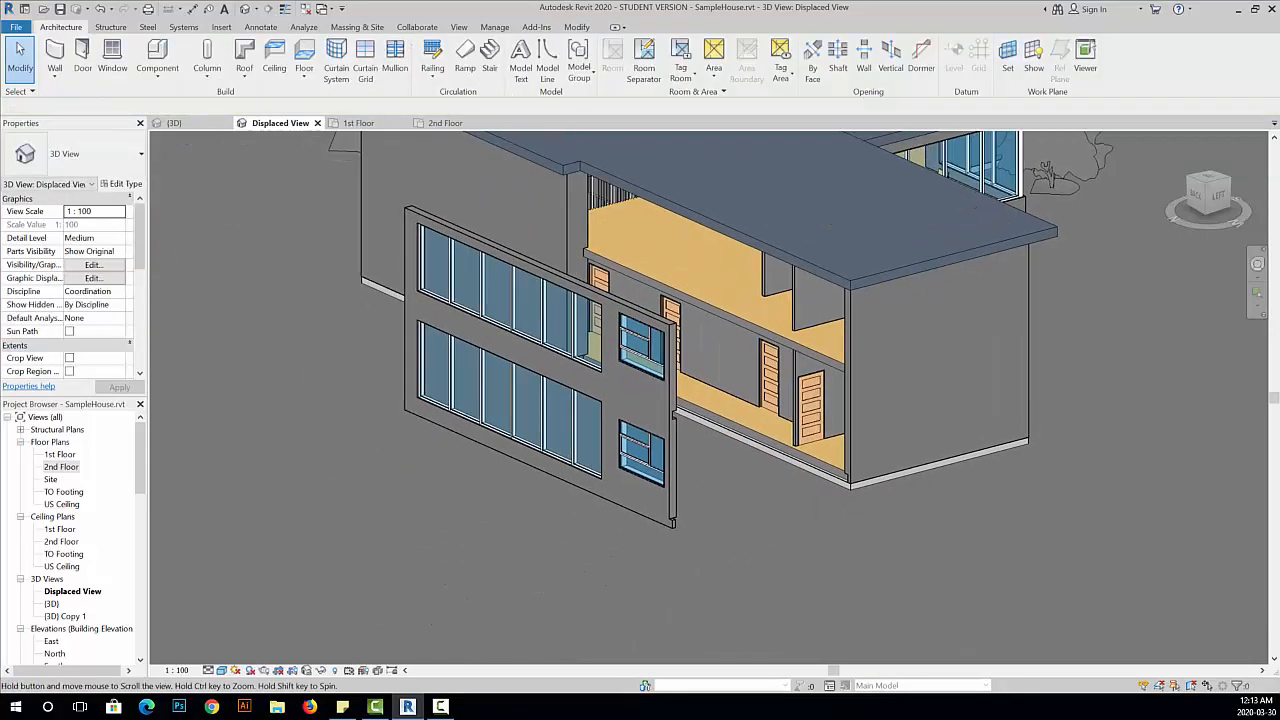
Displace the lower Storefront curtain wall outward along the Y axis, clear of the already displaced rear wall.
key(Tab)
click(524, 430)
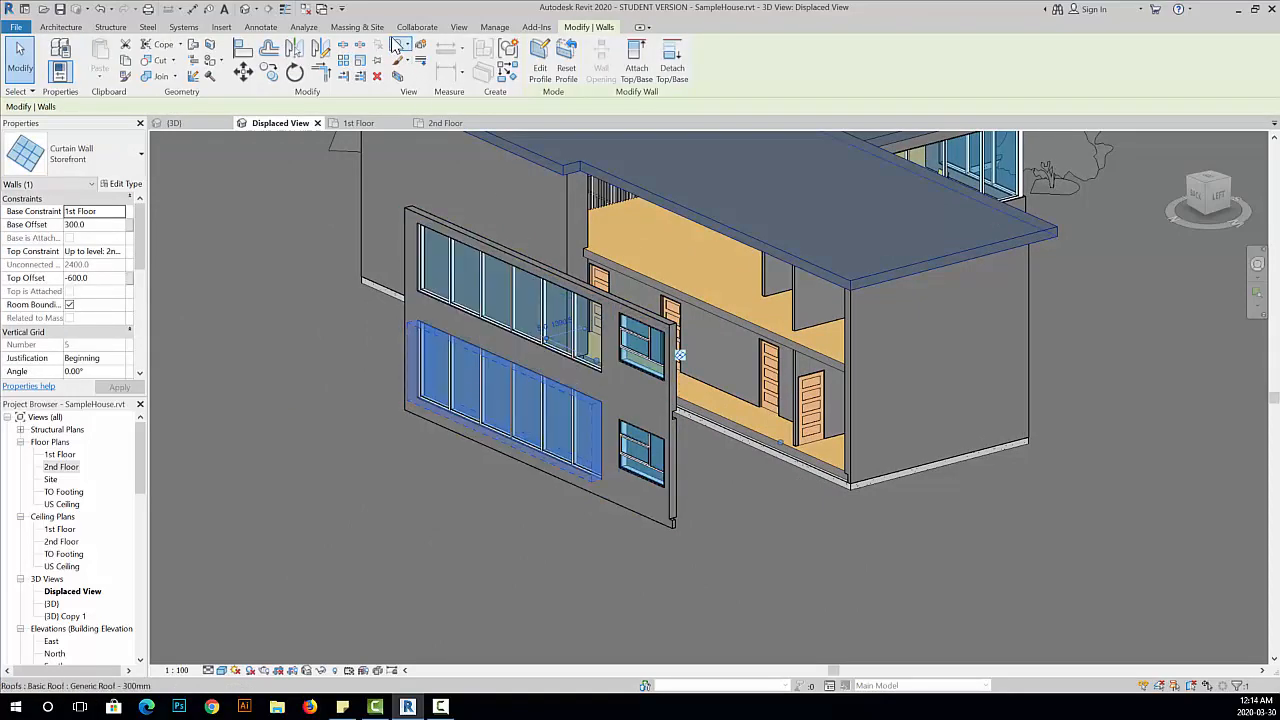
click(420, 48)
drag(487, 409, 393, 460)
click(616, 548)
click(590, 382)
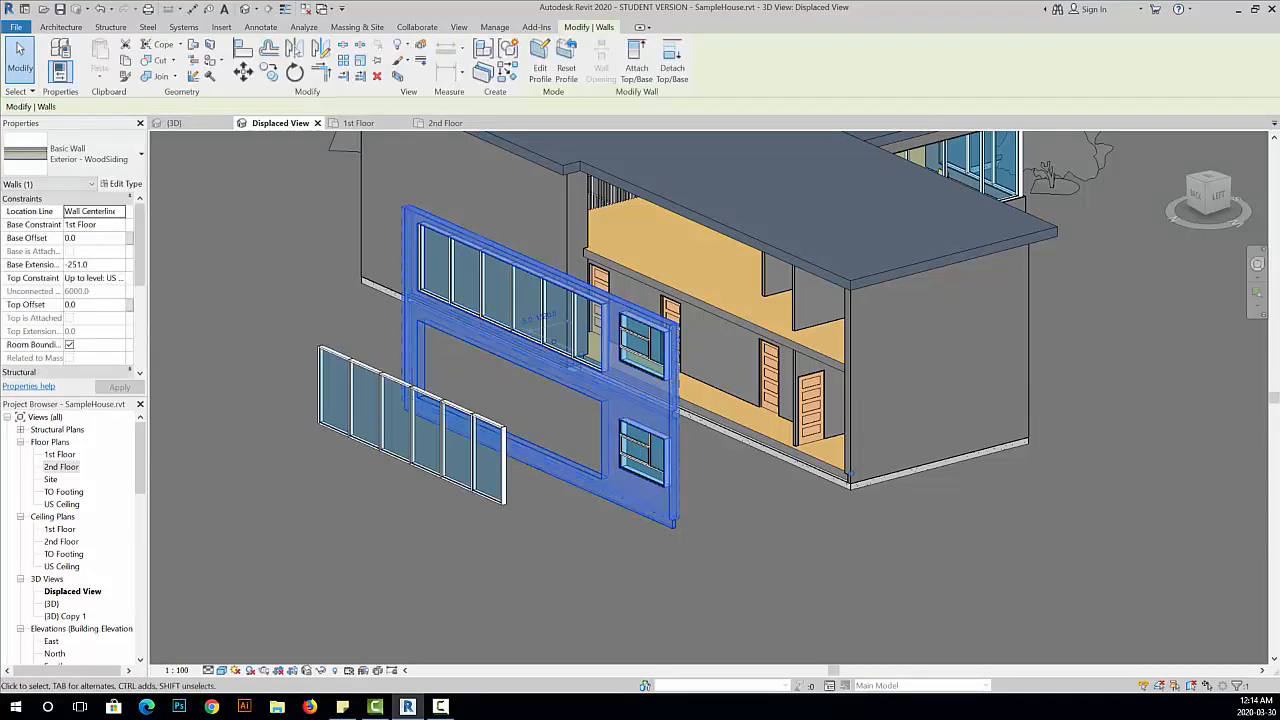
click(515, 555)
Displace a single glazed panel of the displaced curtain wall about 3480 mm further outward along the Y axis.
key(Tab)
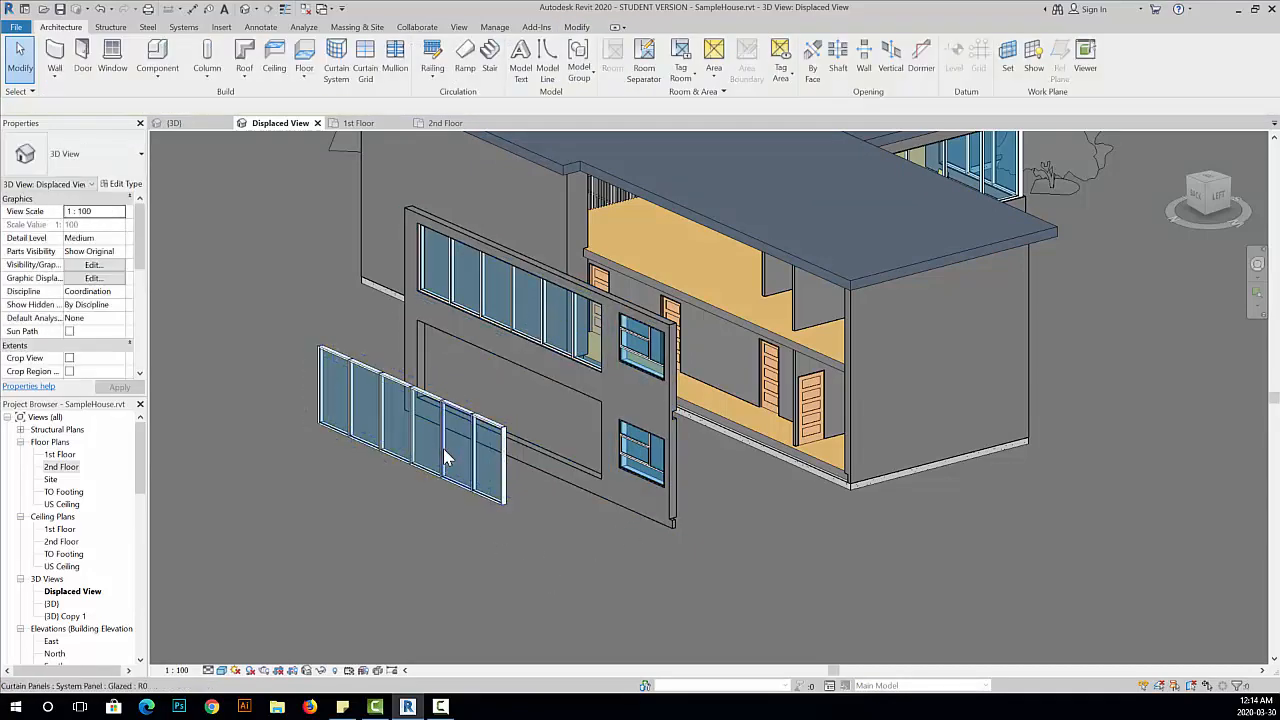
click(446, 462)
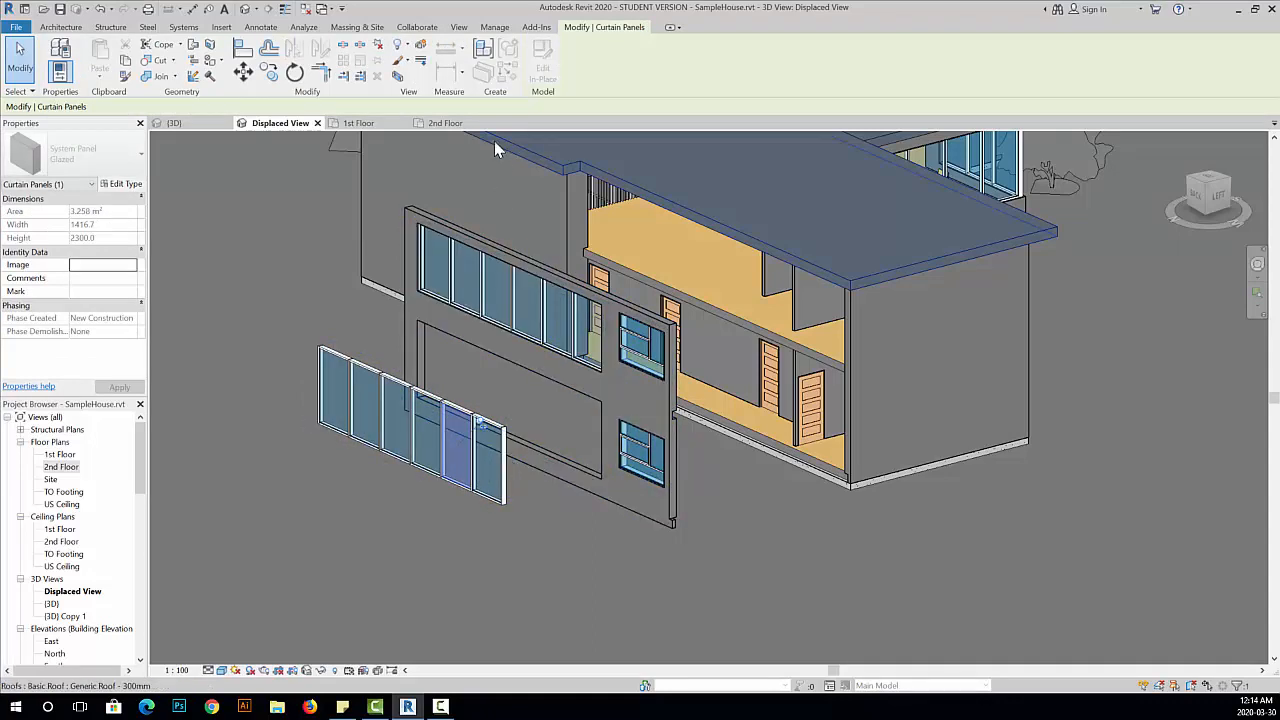
click(421, 47)
drag(434, 445, 410, 520)
click(412, 512)
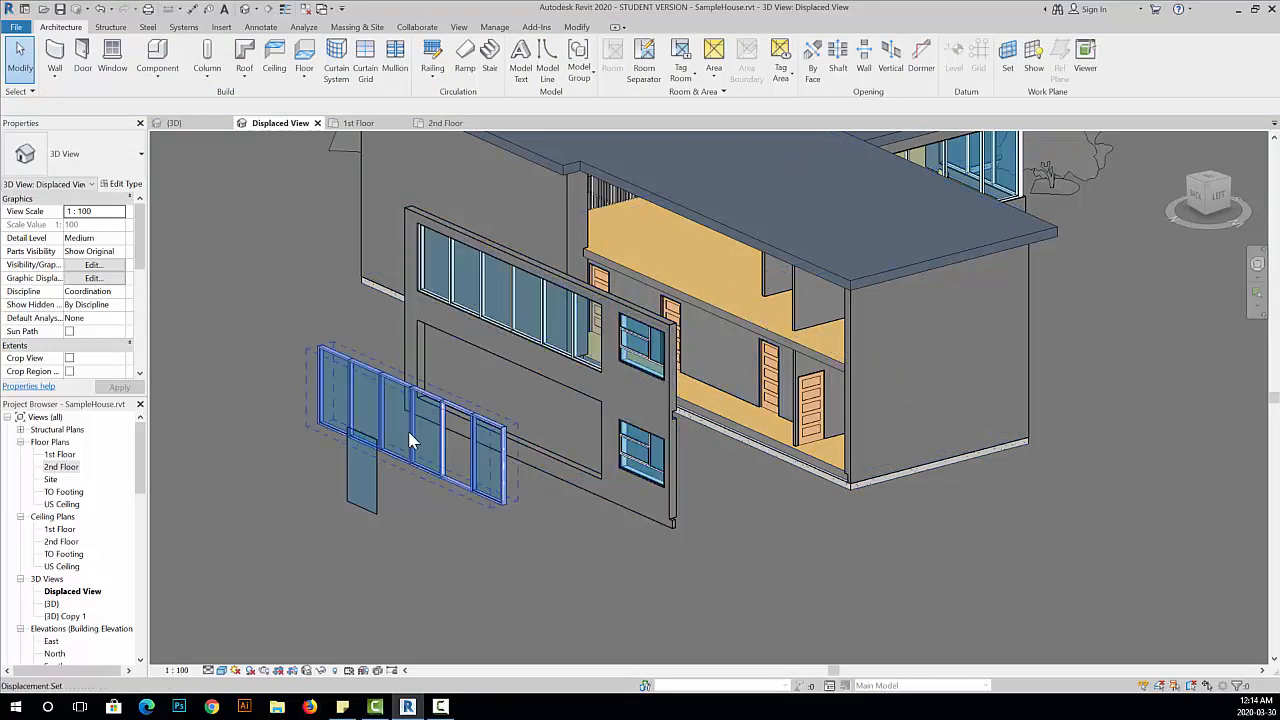
Add displacement path lines from the corners of the displaced glazed panel back to the curtain wall.
shift+middle_drag(614, 535, 814, 457)
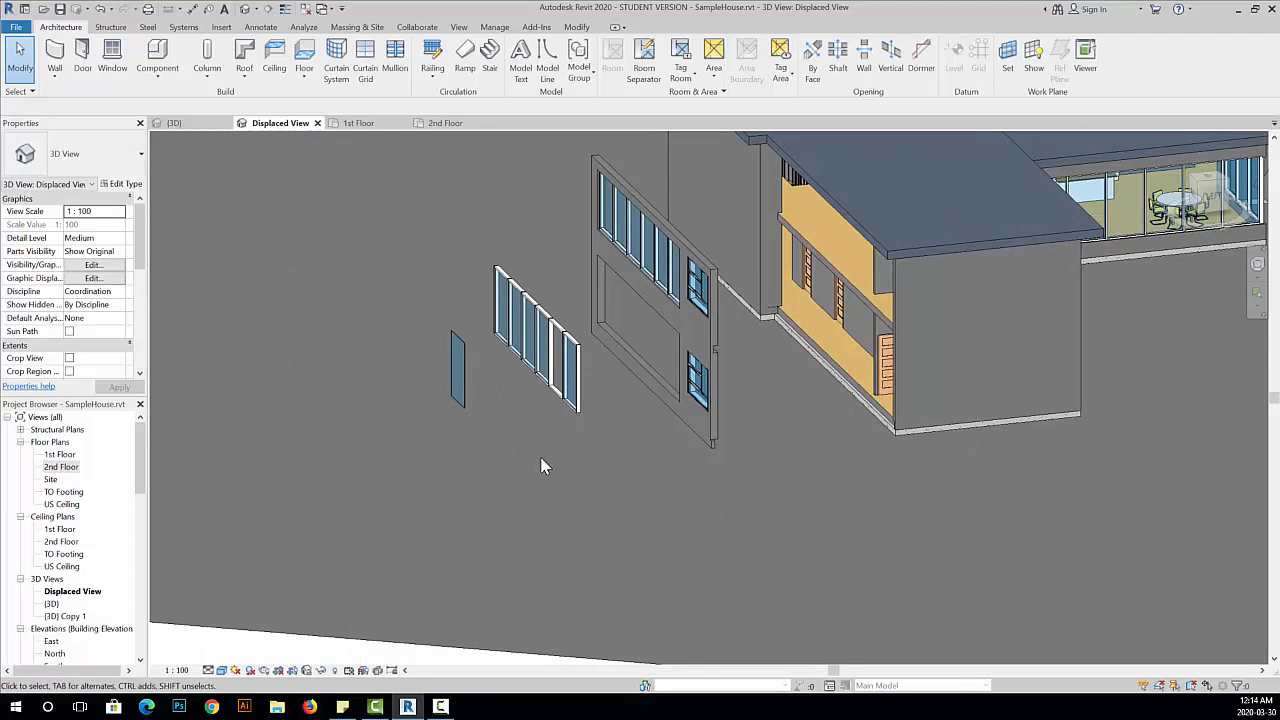
click(463, 378)
click(465, 385)
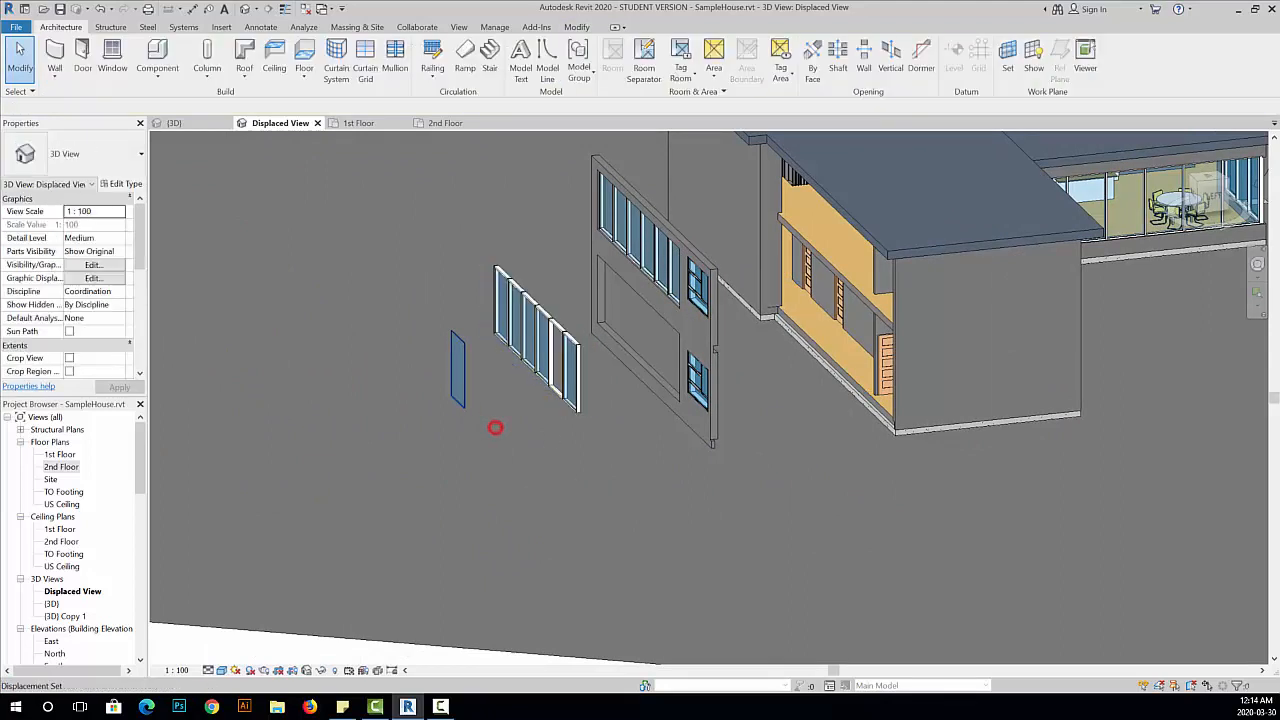
click(592, 58)
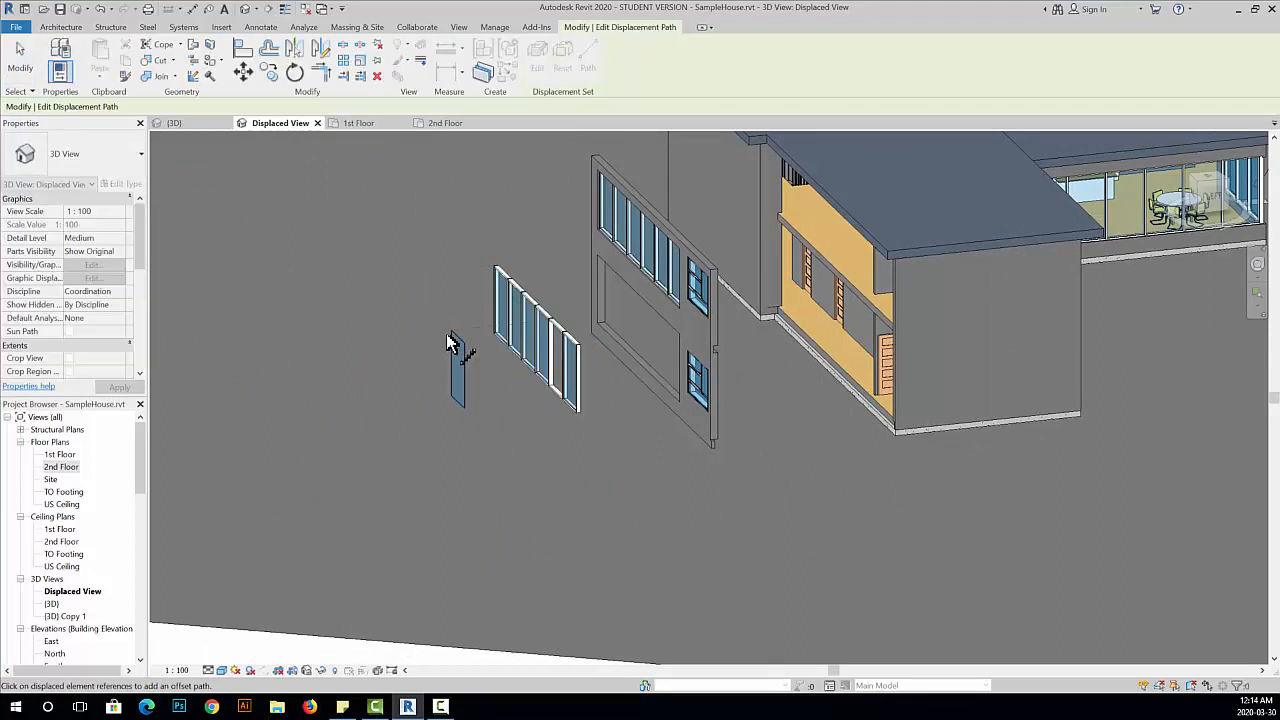
click(455, 407)
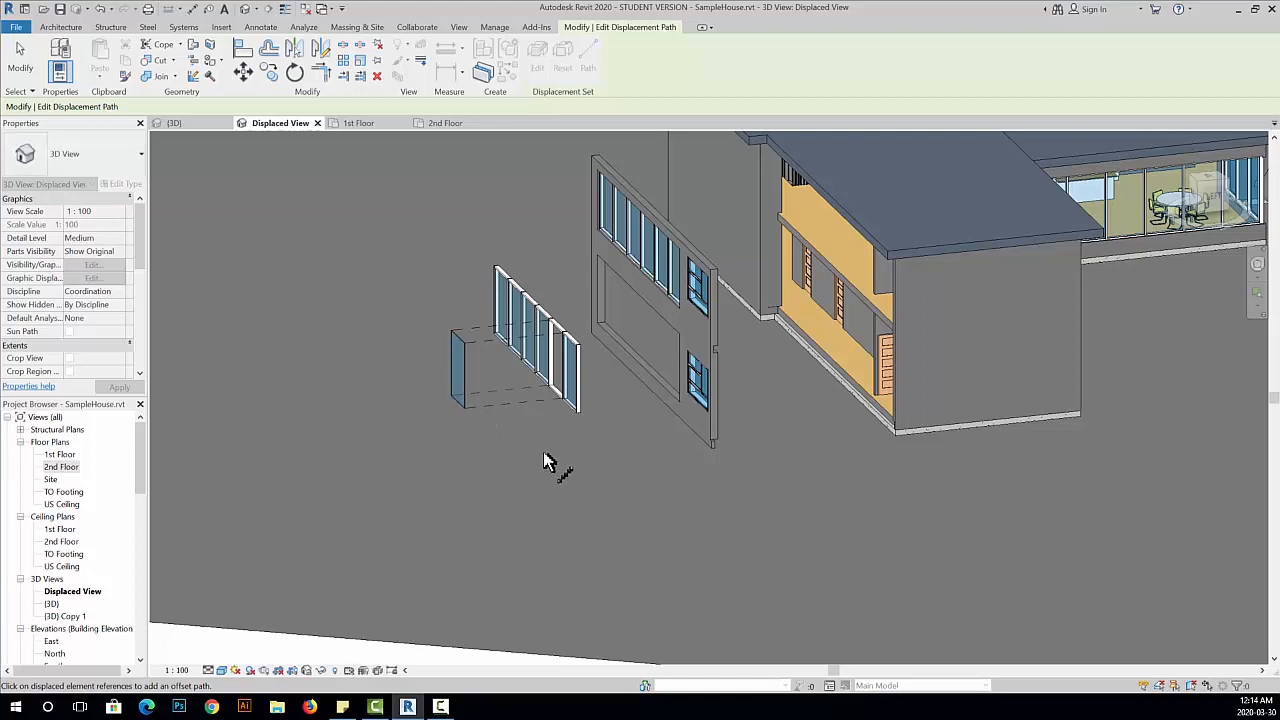
Add displacement path lines from the curtain wall's corners to its opening and from the displaced rear wall's corners to the house.
click(579, 345)
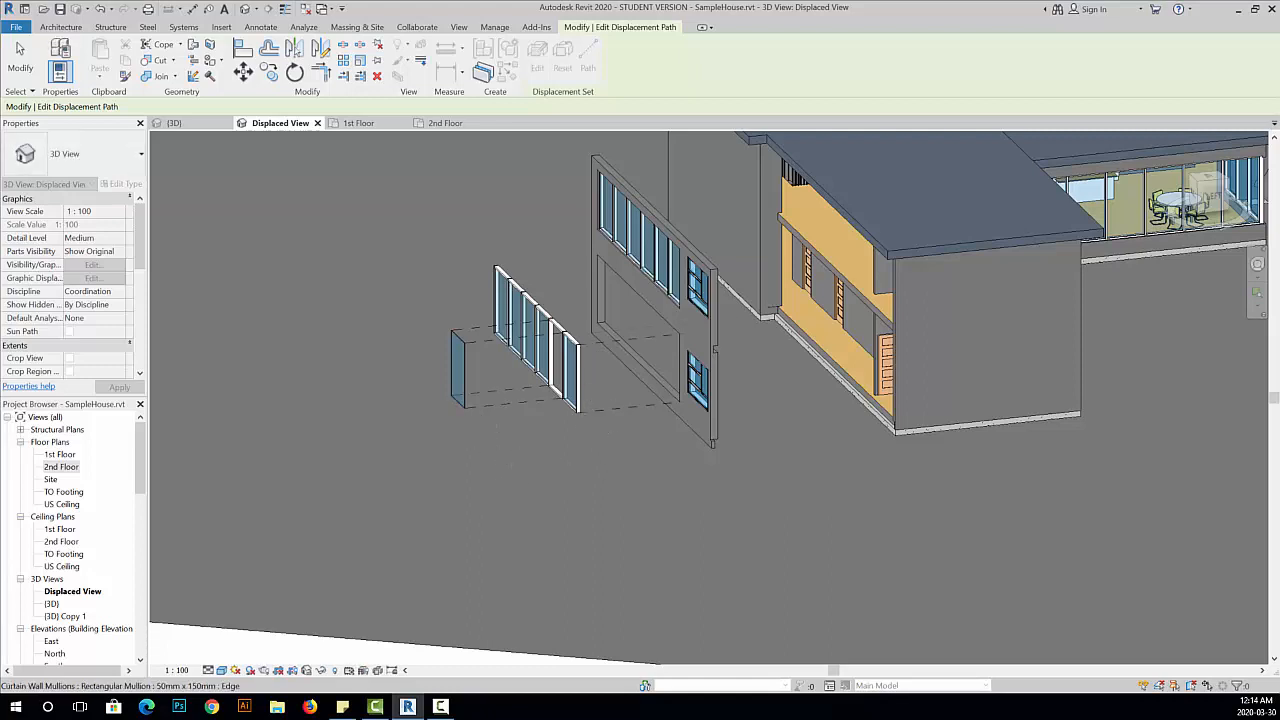
click(497, 267)
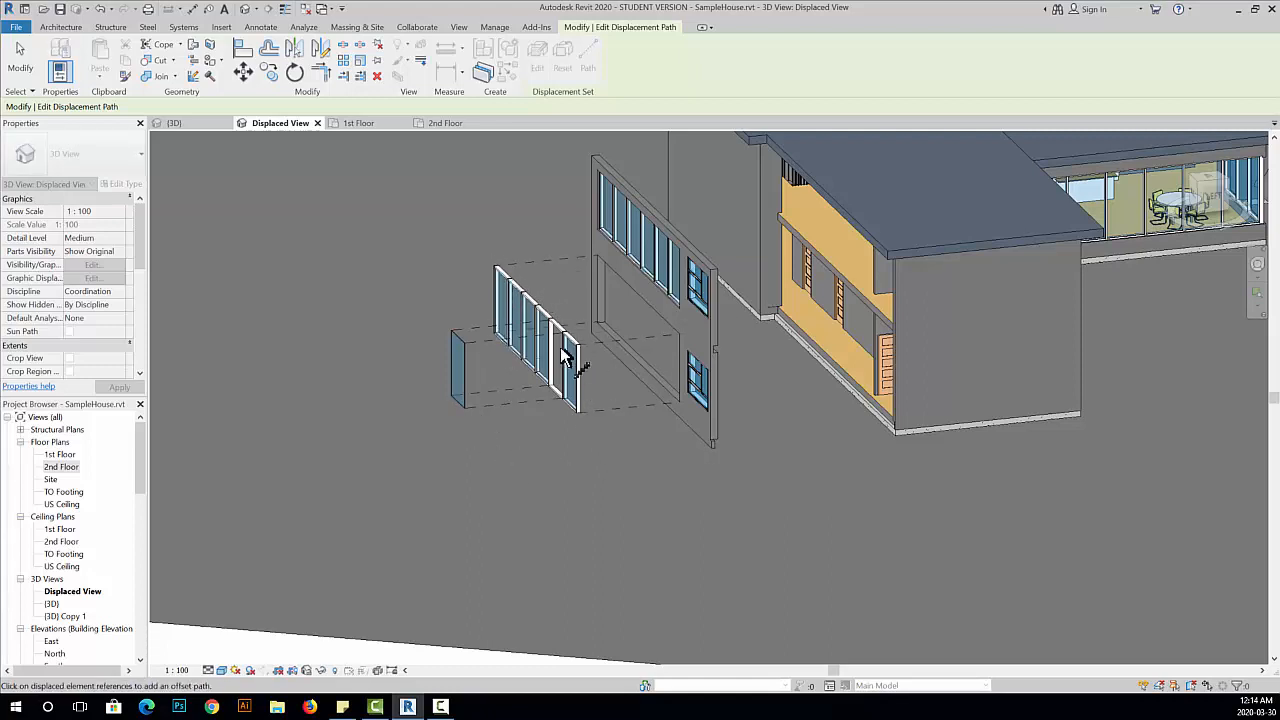
click(714, 441)
shift+middle_drag(743, 449, 729, 500)
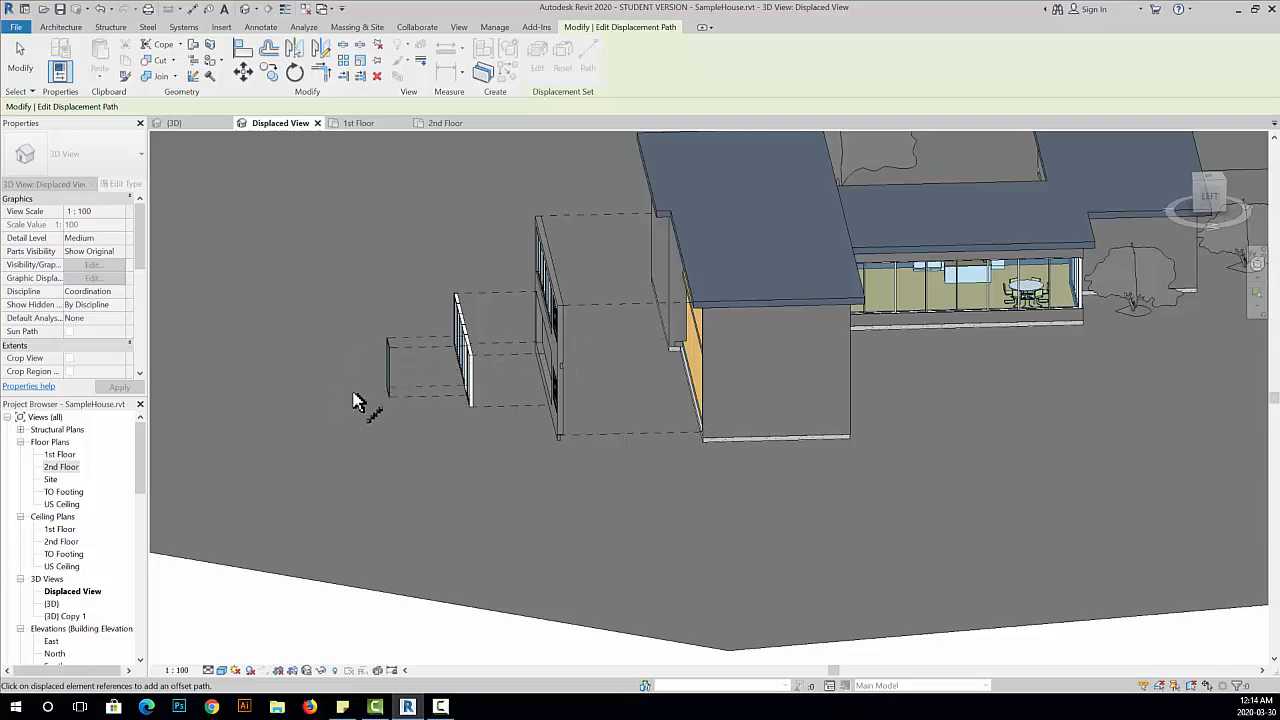
shift+middle_drag(428, 434, 646, 386)
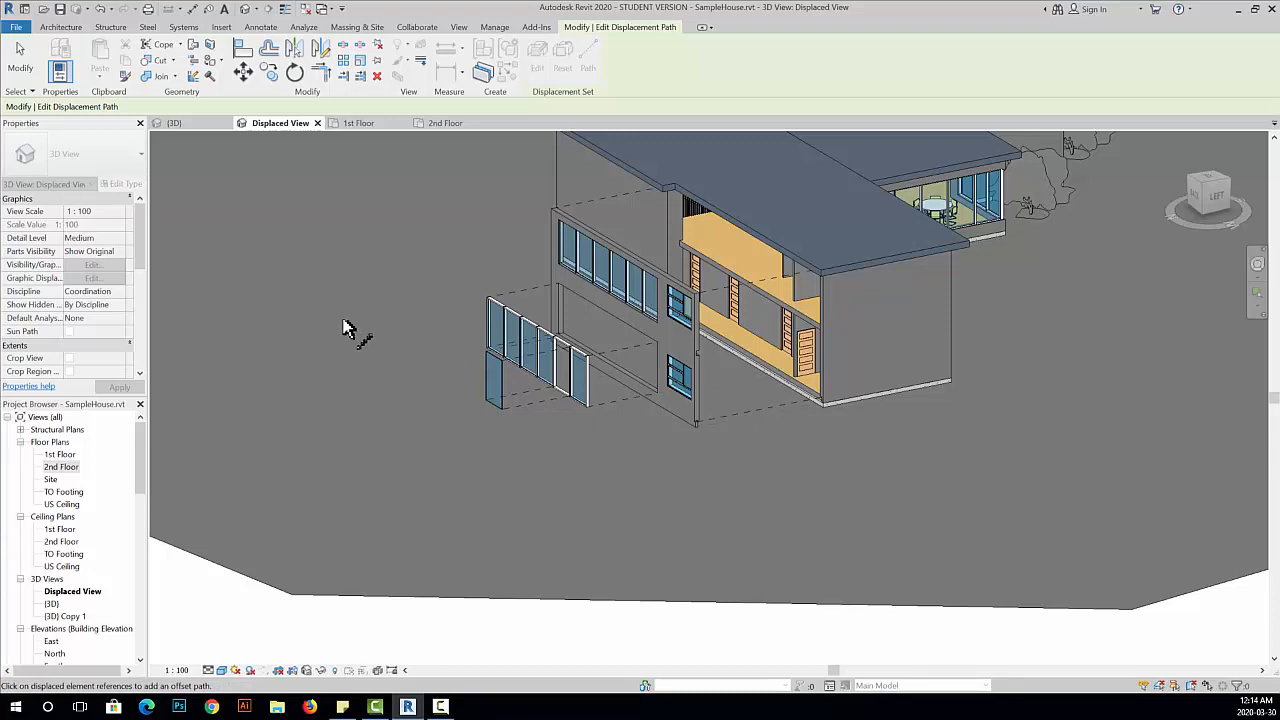
scroll(352, 328, up, 2)
key(Escape)
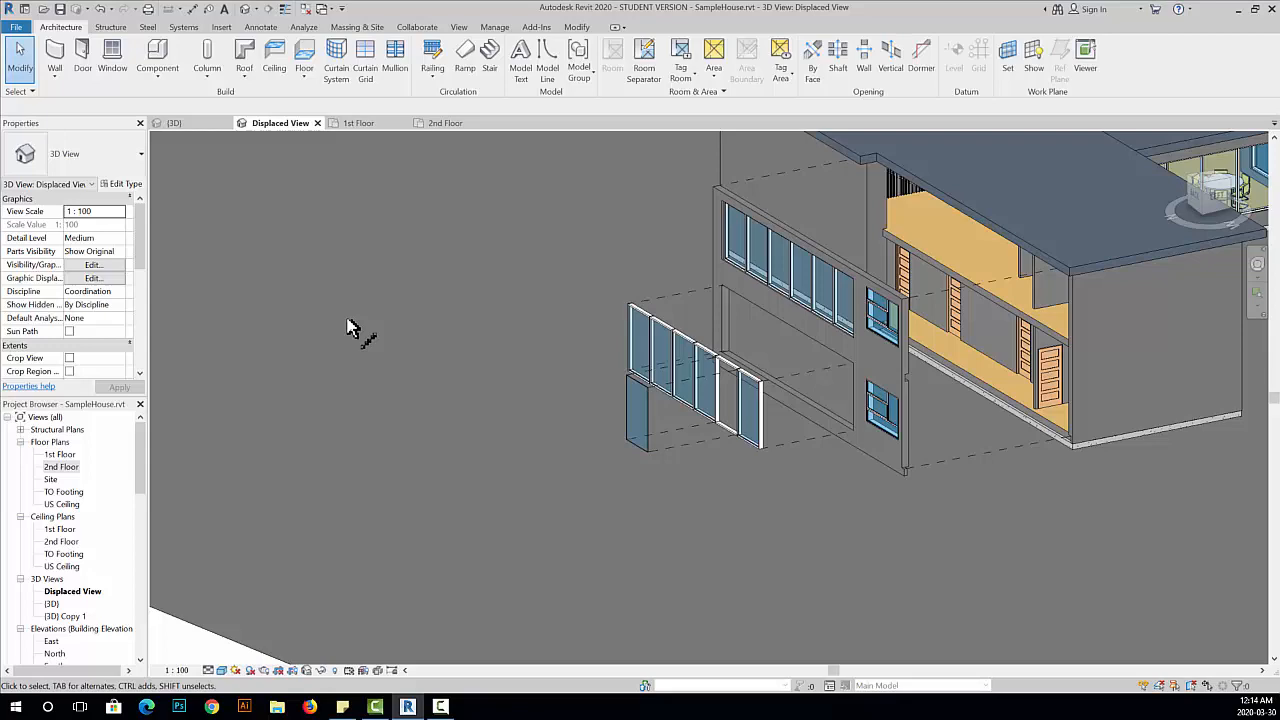
Displace the 1st Floor awning window farther from the corner in the front wall about 5912 mm outward along the Y axis.
scroll(672, 378, down, 1)
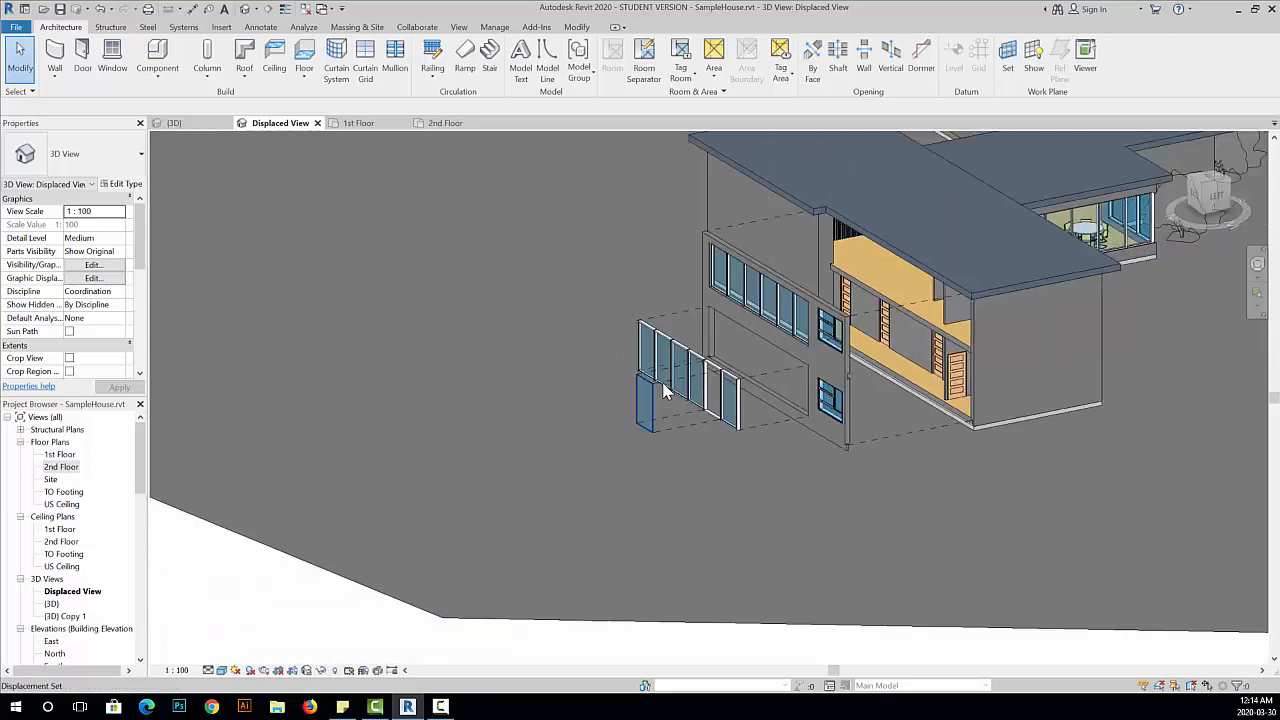
scroll(749, 429, down, 2)
shift+middle_drag(749, 429, 502, 428)
scroll(502, 421, up, 2)
click(510, 370)
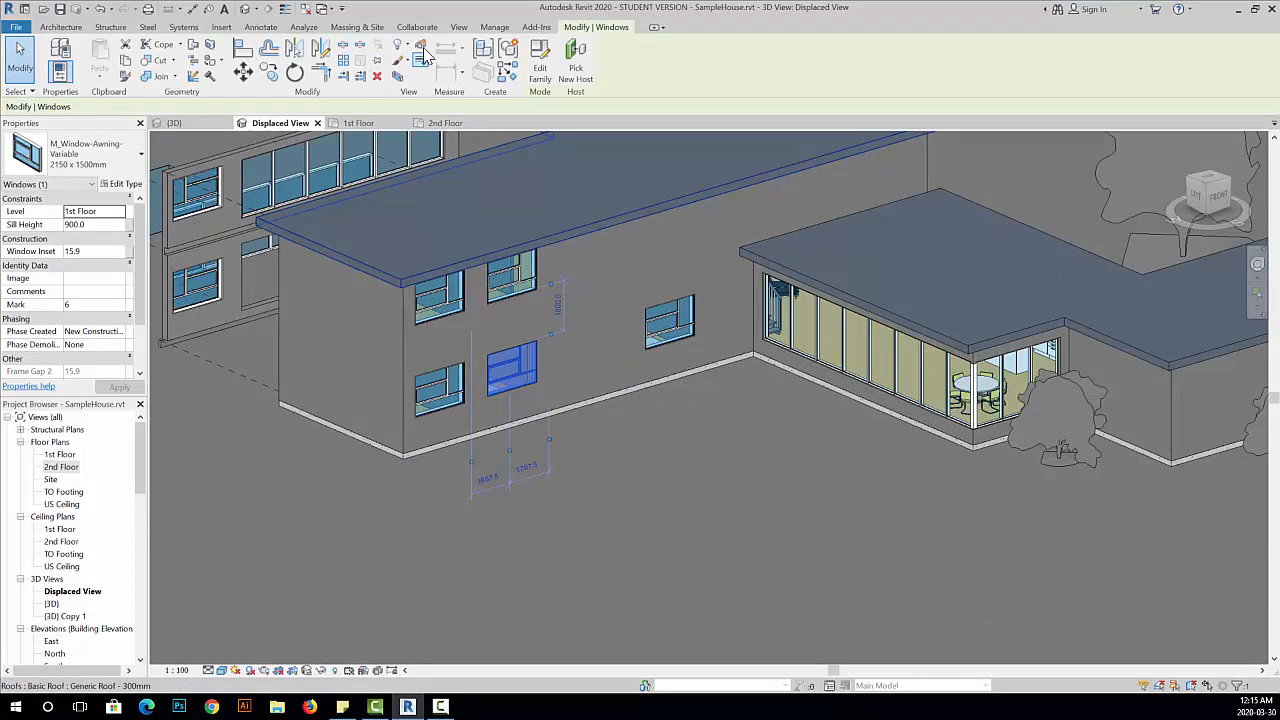
click(423, 52)
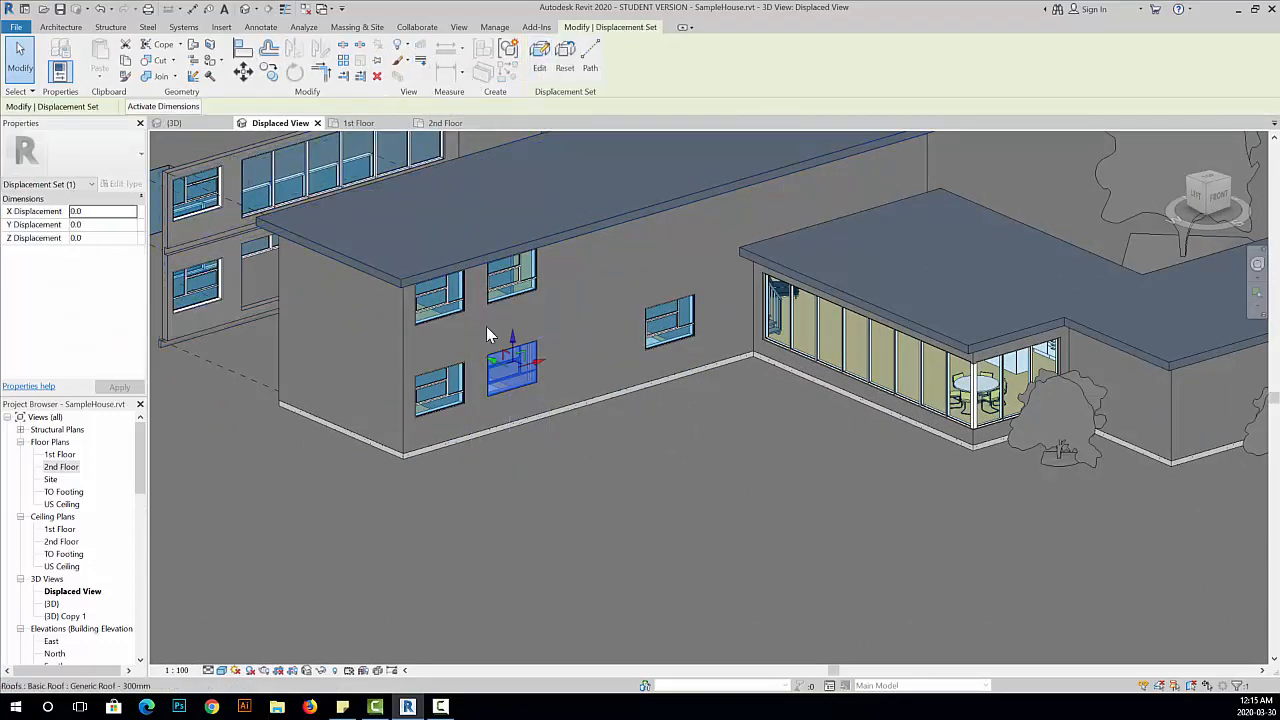
drag(490, 383, 598, 432)
click(548, 530)
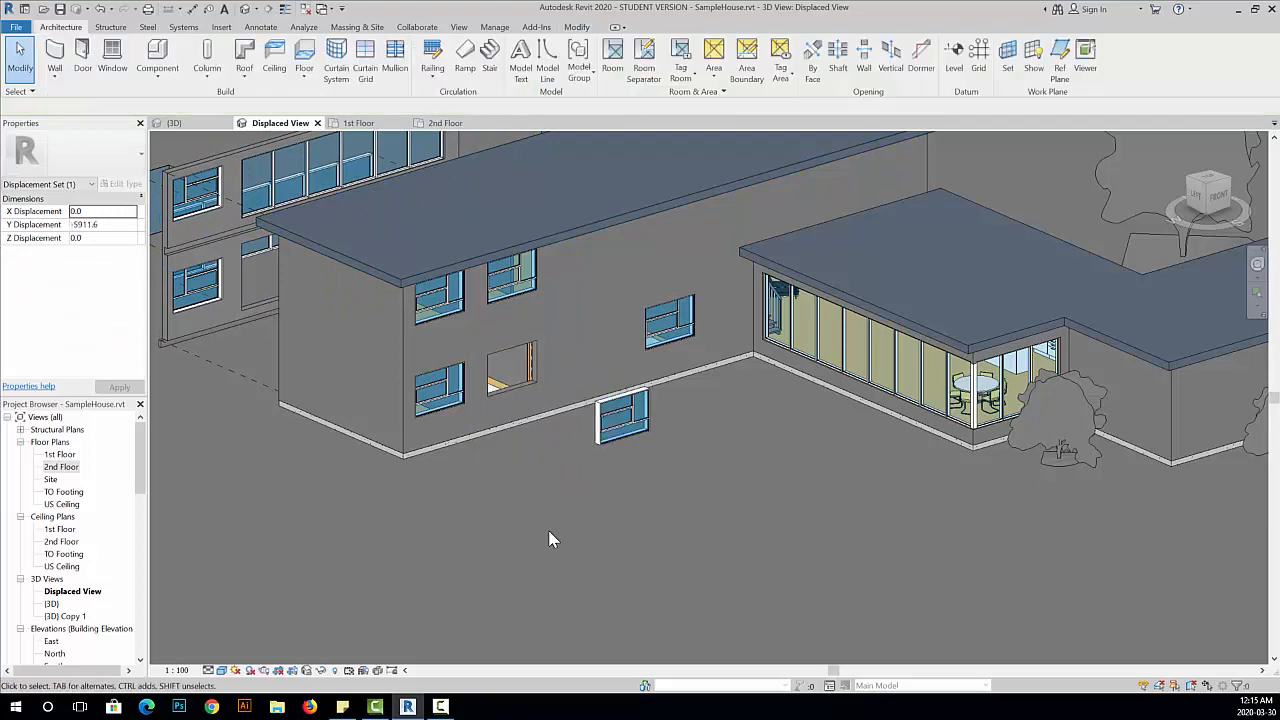
Reset the displaced glazed curtain panel to its original location and undo that reset.
click(615, 440)
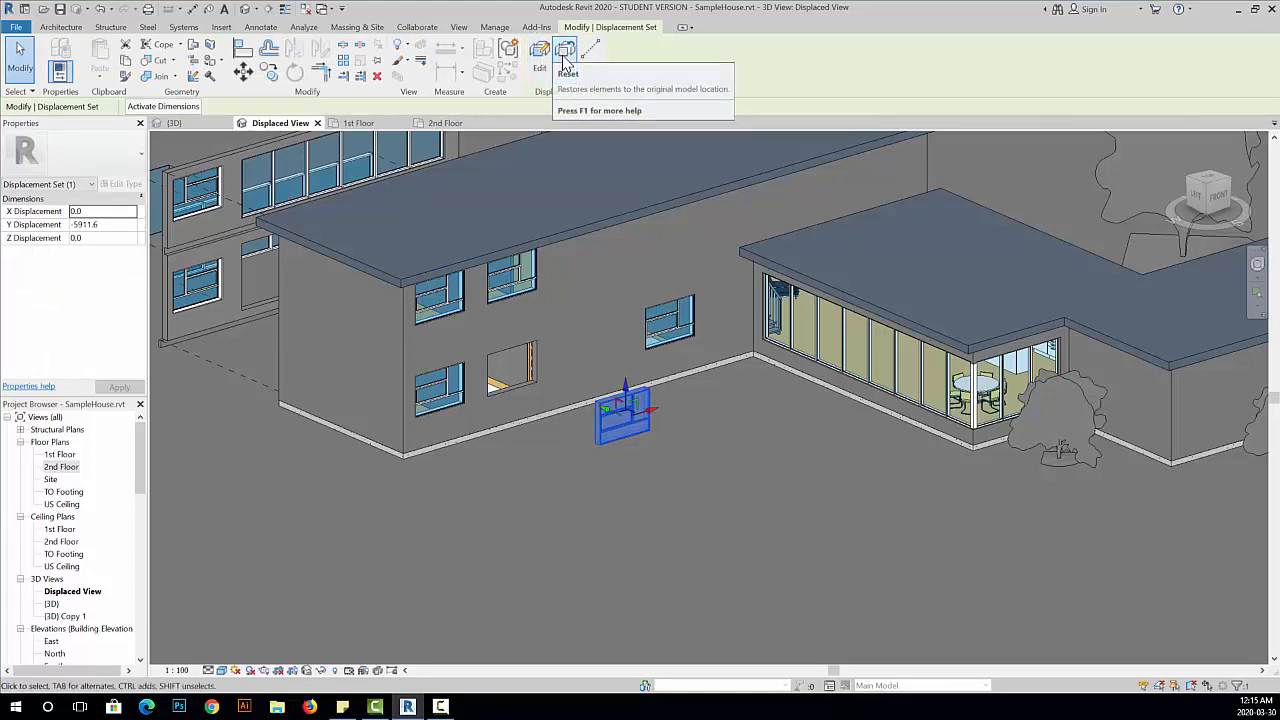
scroll(304, 418, down, 2)
click(258, 455)
shift+middle_drag(258, 455, 437, 452)
click(455, 459)
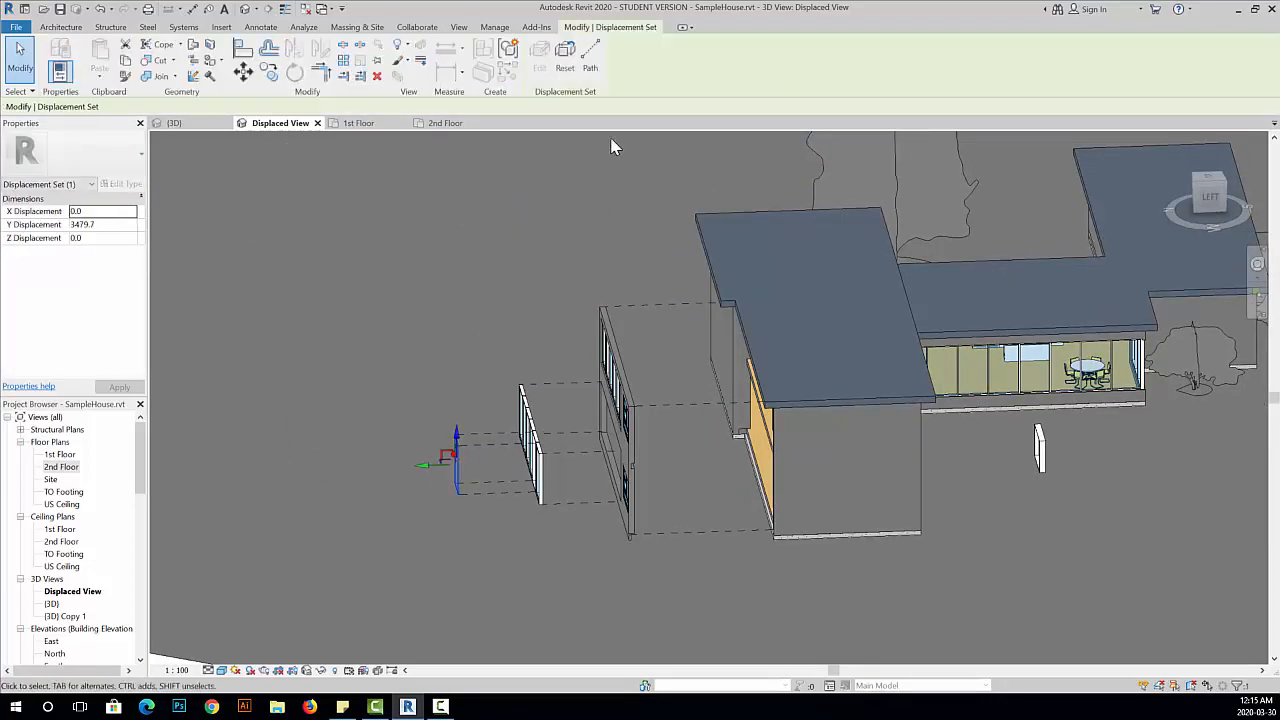
click(573, 415)
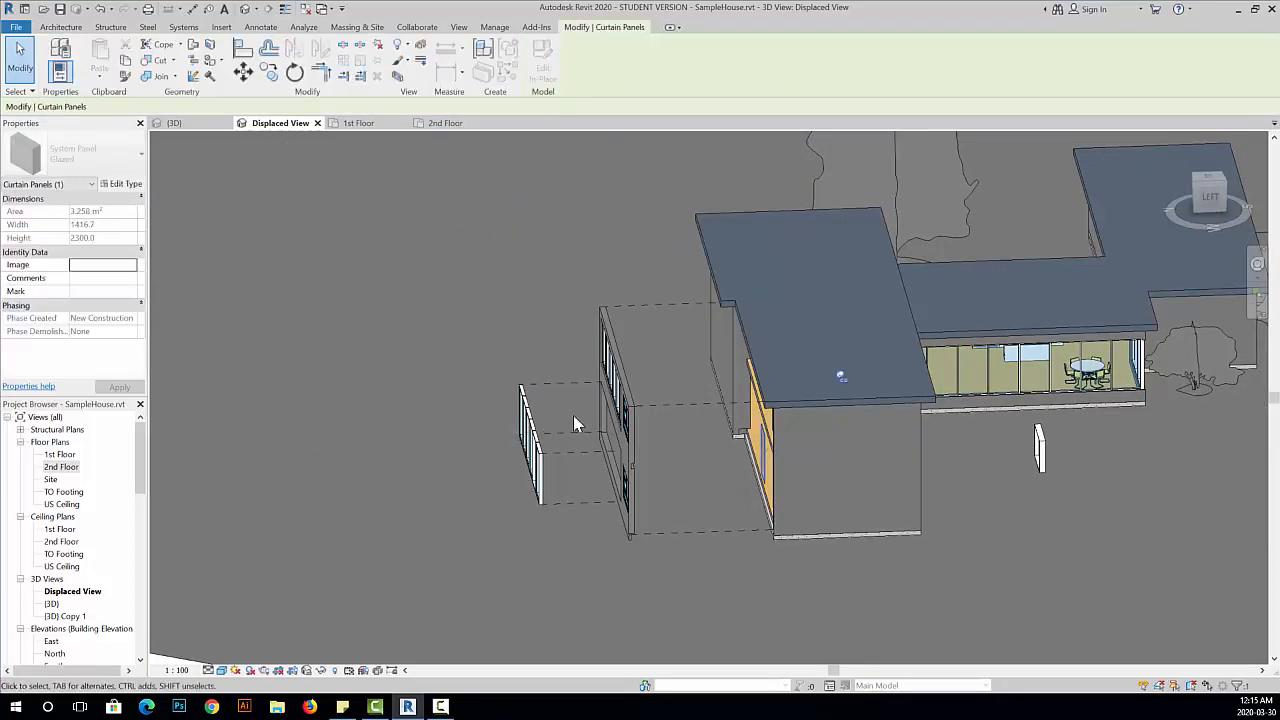
click(757, 450)
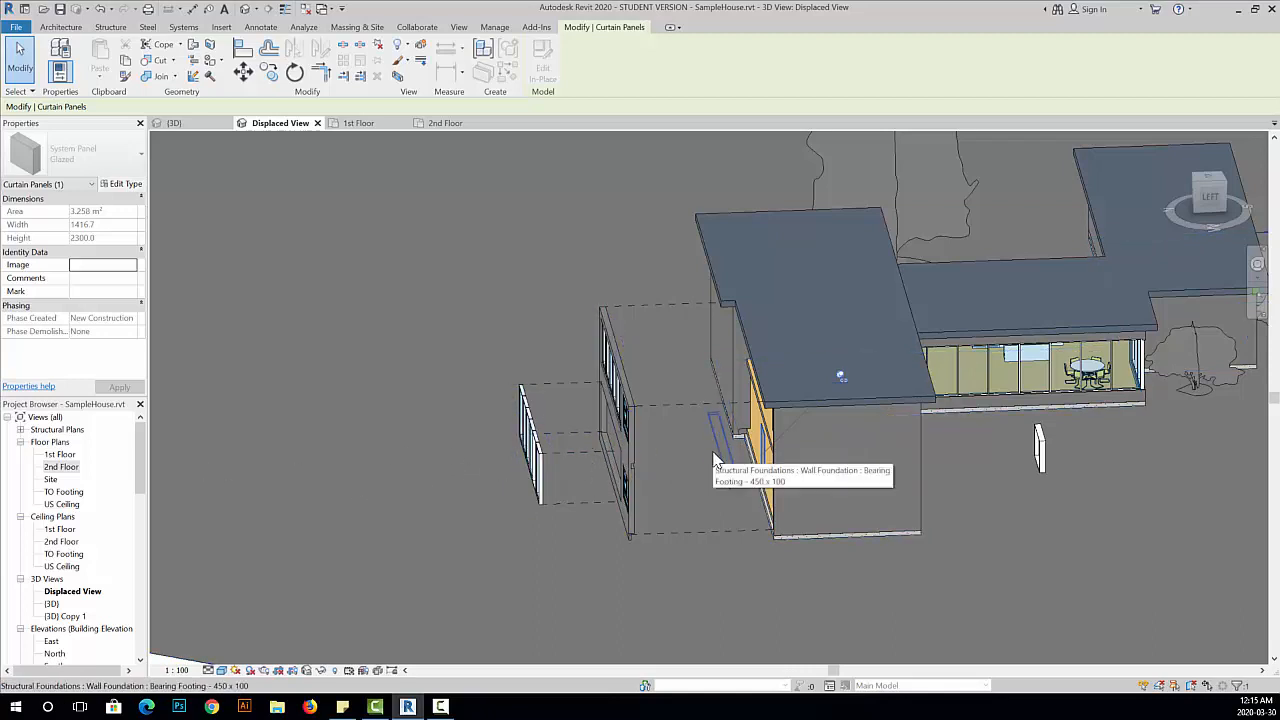
key(ctrl+z)
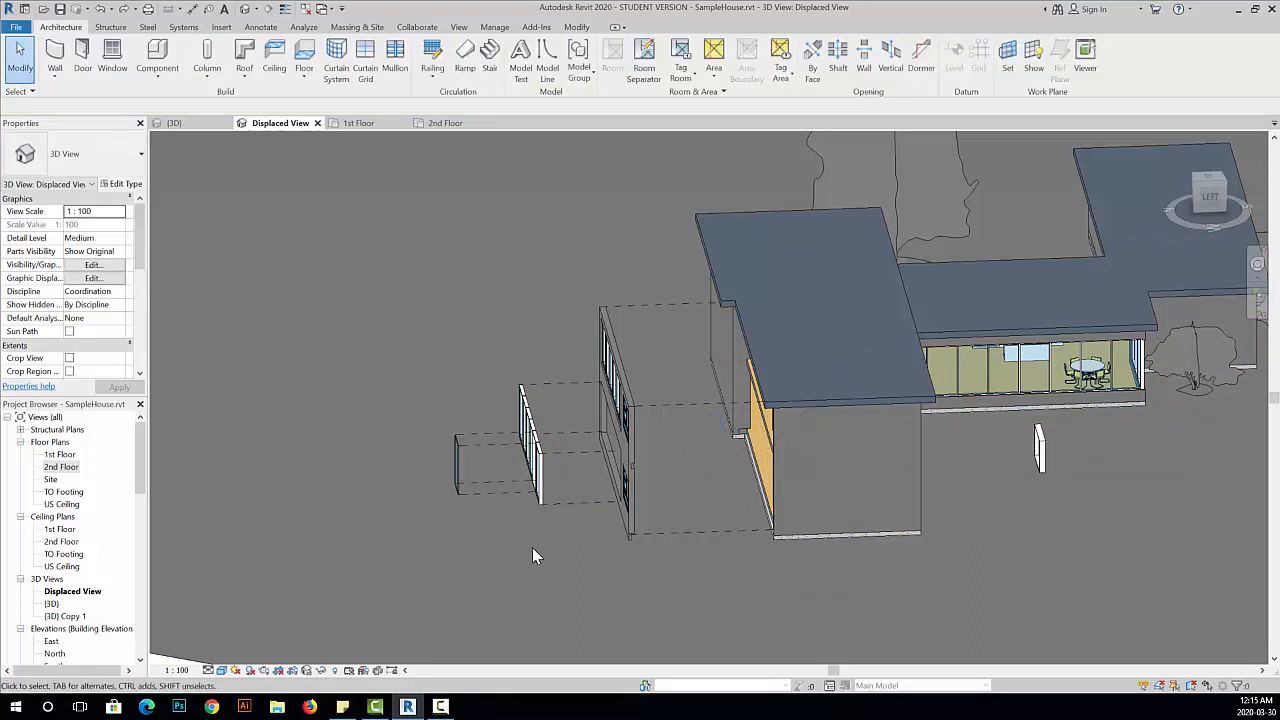
Open the displaced front window's displacement set for editing and leave the edit mode without changing its elements.
shift+middle_drag(532, 547, 819, 524)
click(638, 446)
scroll(597, 438, up, 3)
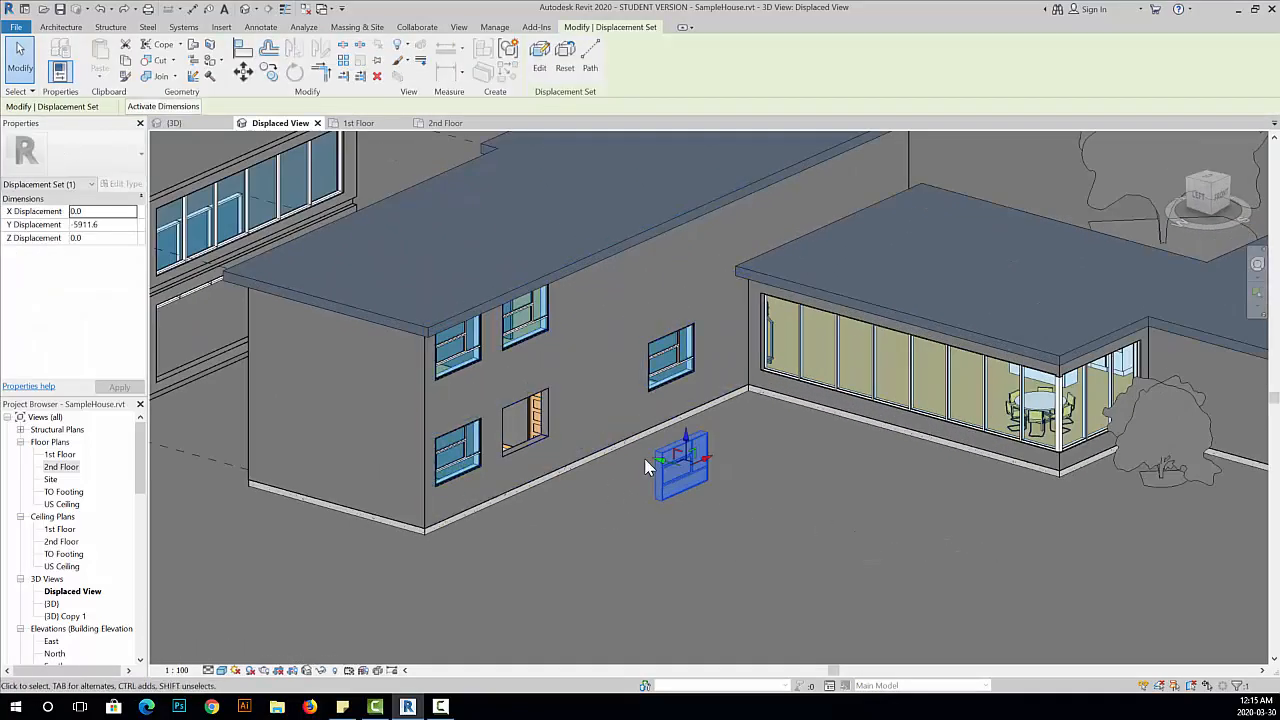
click(540, 62)
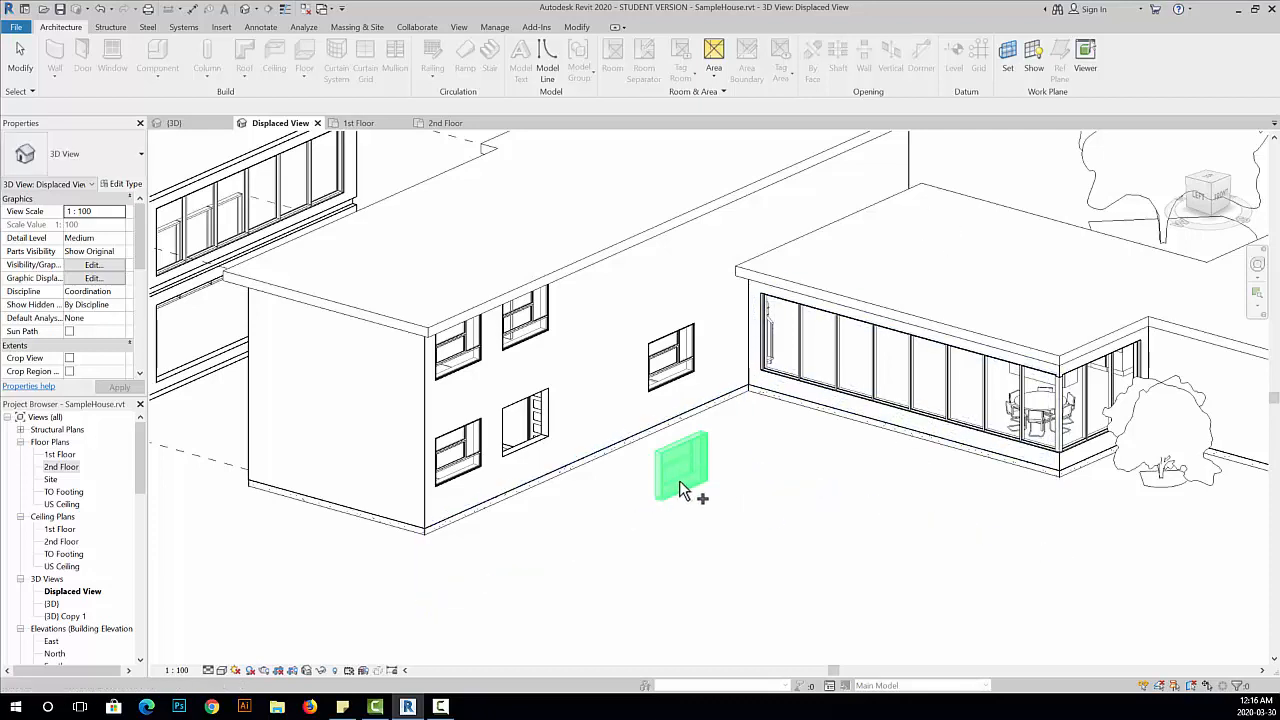
key(Escape)
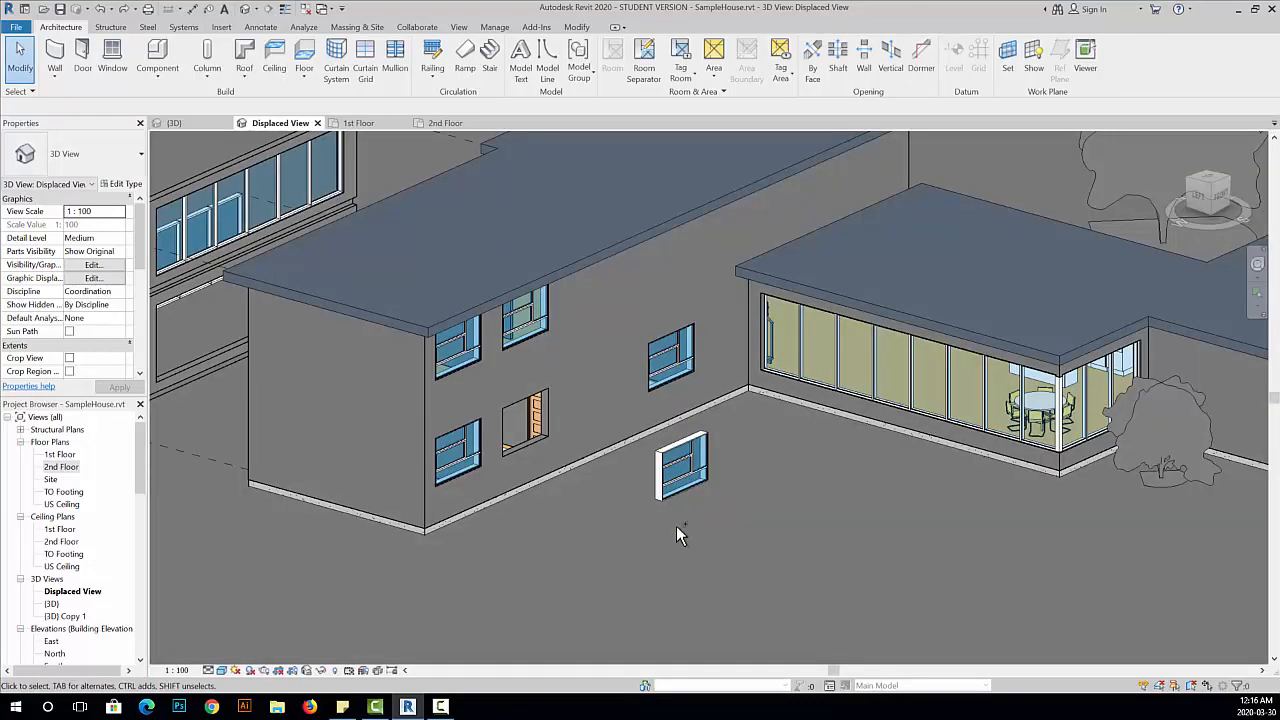
Reset the displaced 1st Floor window to its original location in the front wall.
click(682, 465)
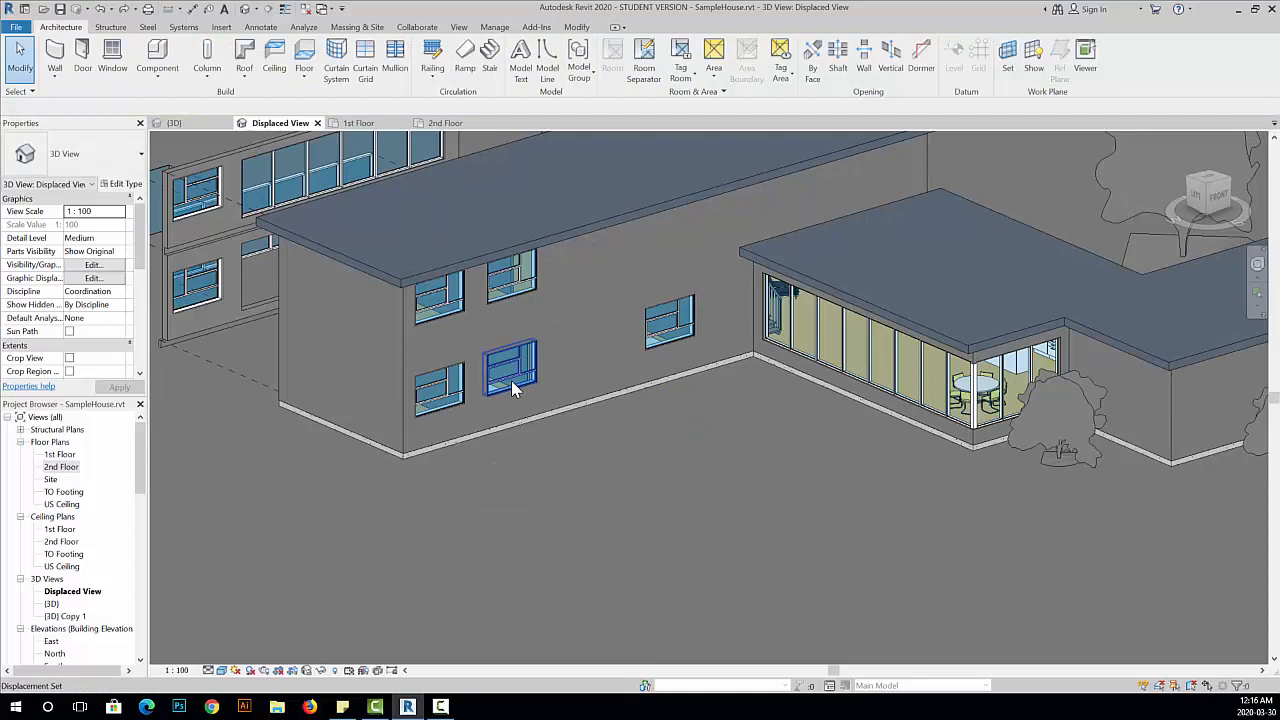
click(511, 380)
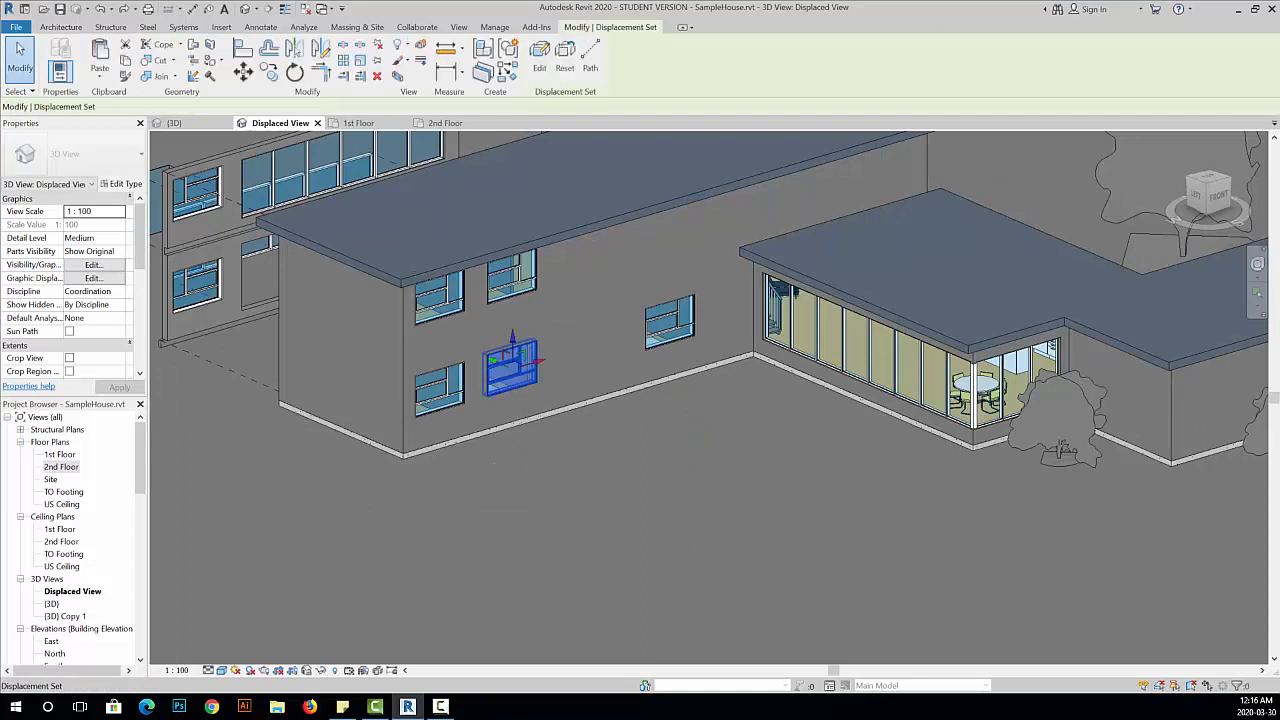
click(566, 60)
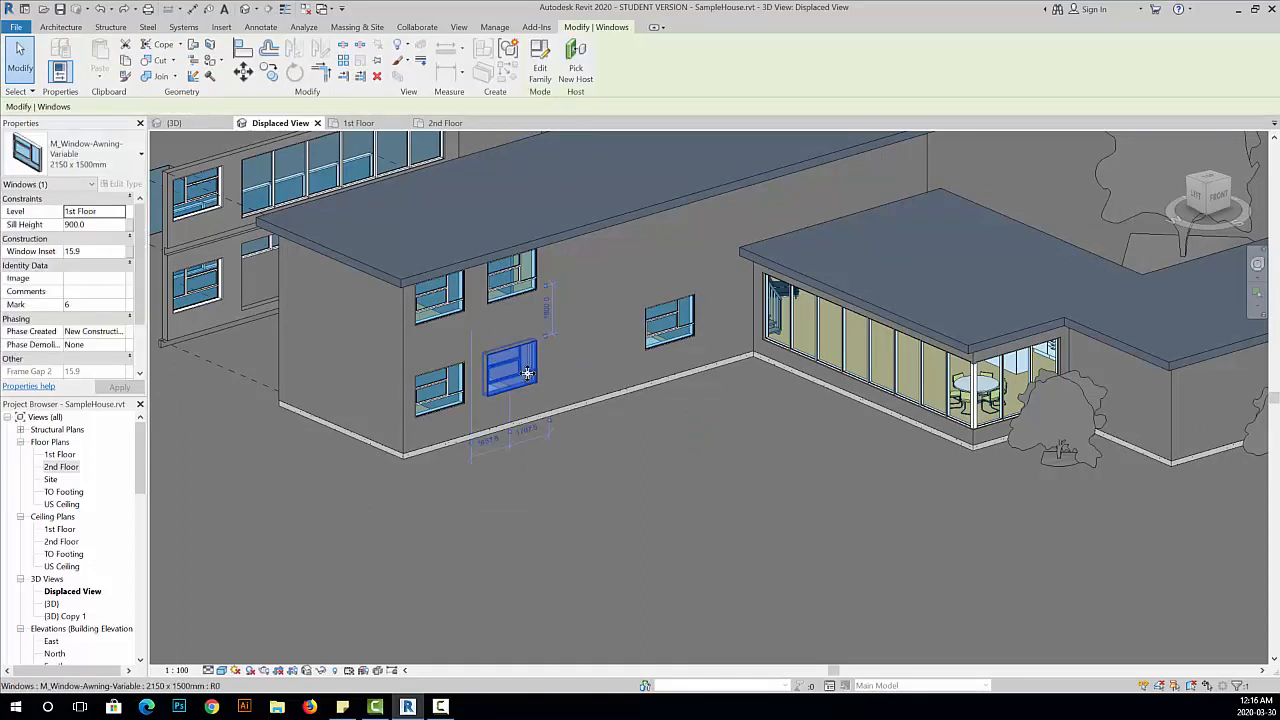
Create one displacement set from the five front-wall windows and displace it outward along the Y axis.
click(440, 388)
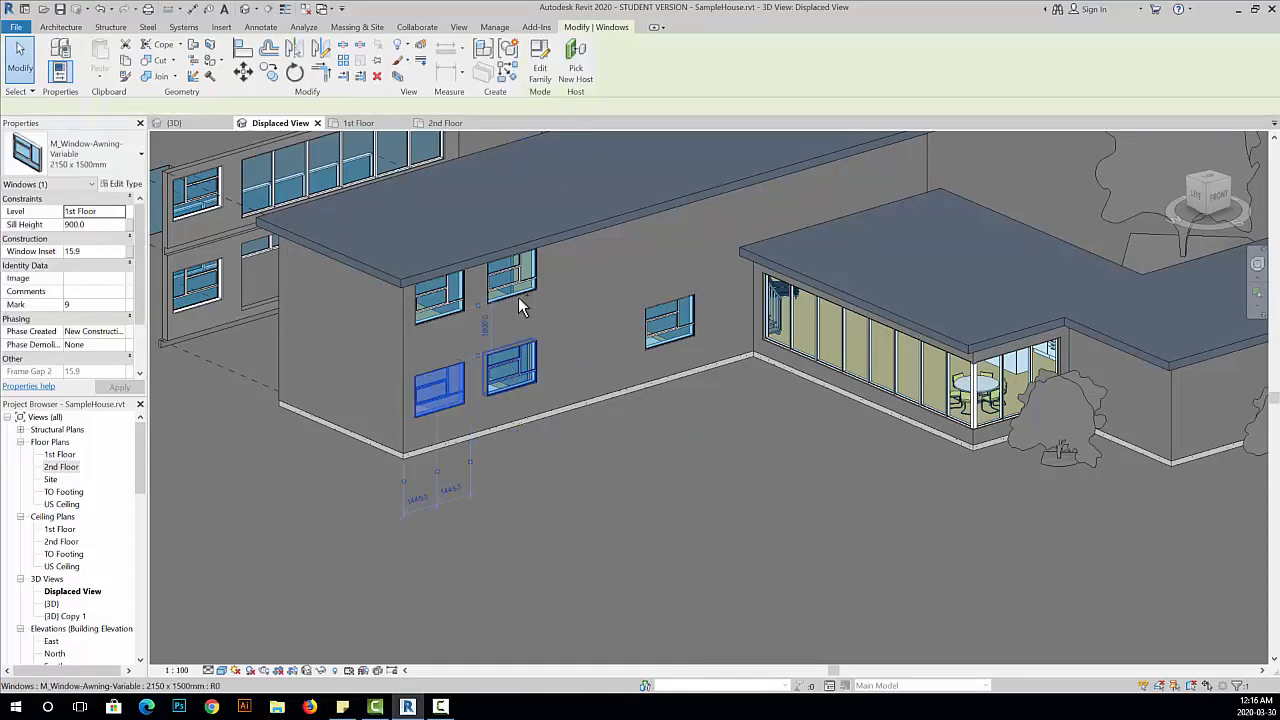
ctrl+click(514, 368)
ctrl+click(506, 282)
ctrl+click(448, 300)
ctrl+click(664, 326)
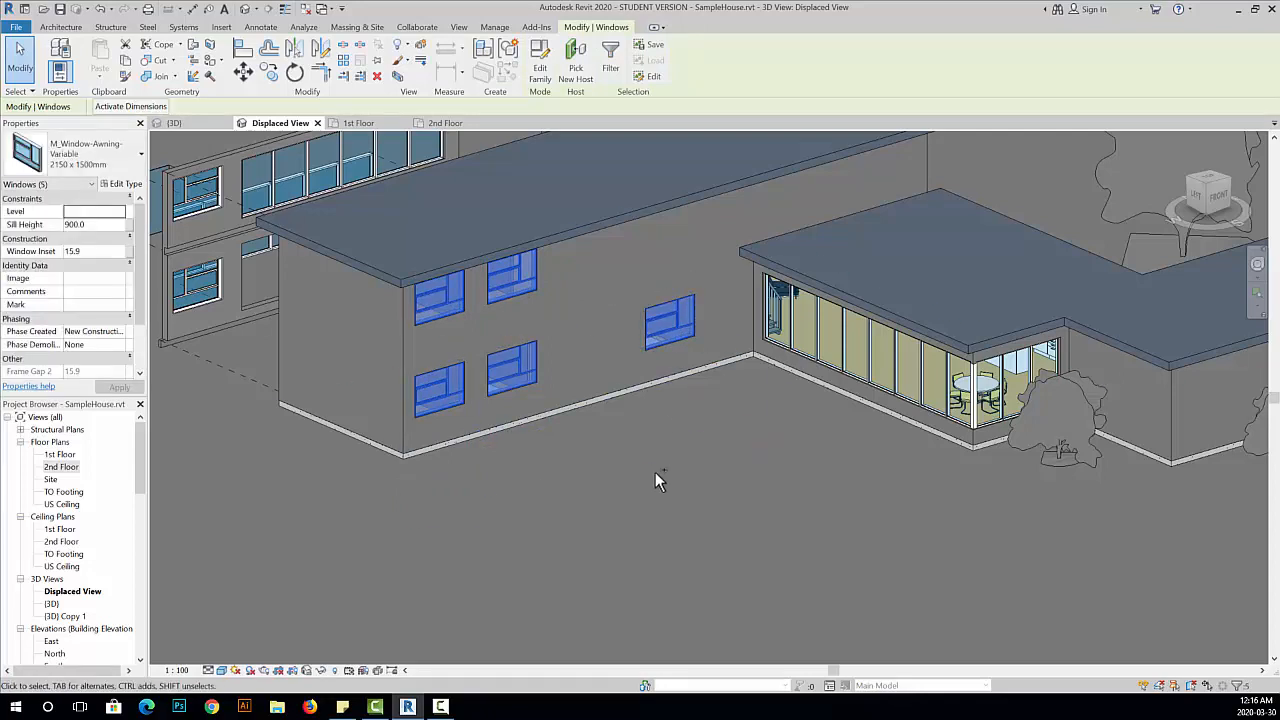
click(422, 58)
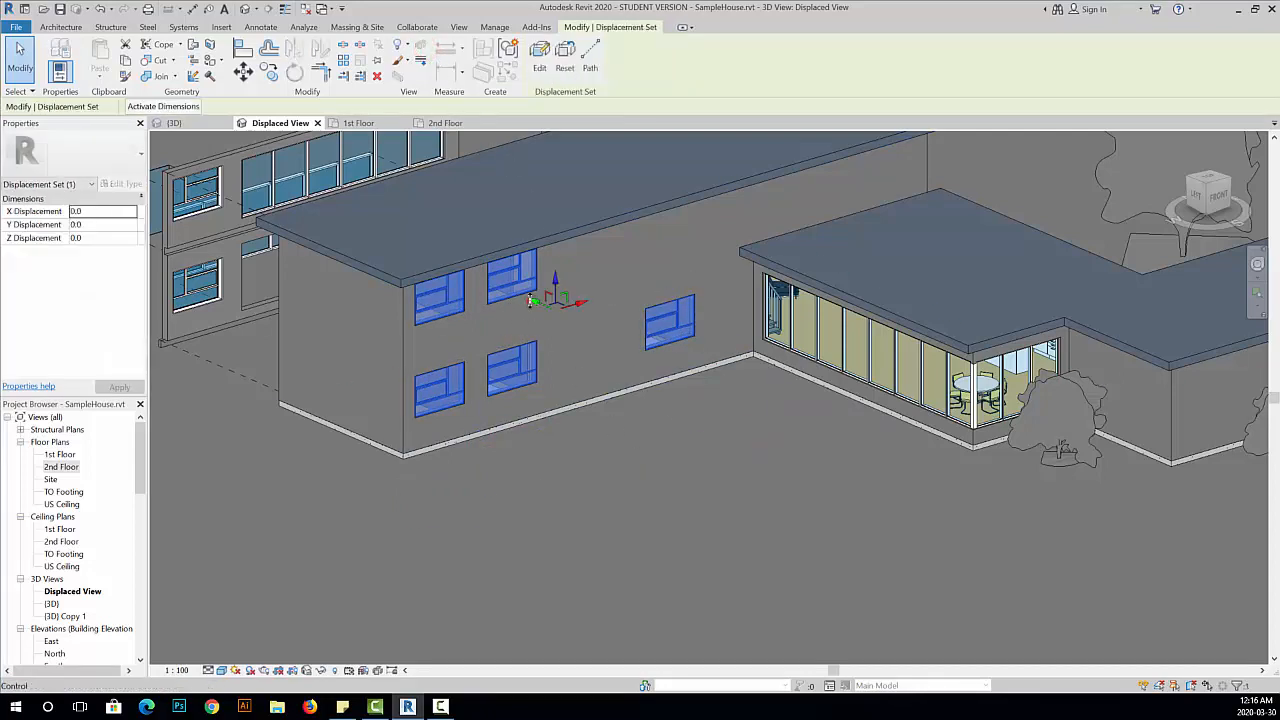
drag(530, 300, 573, 340)
click(636, 490)
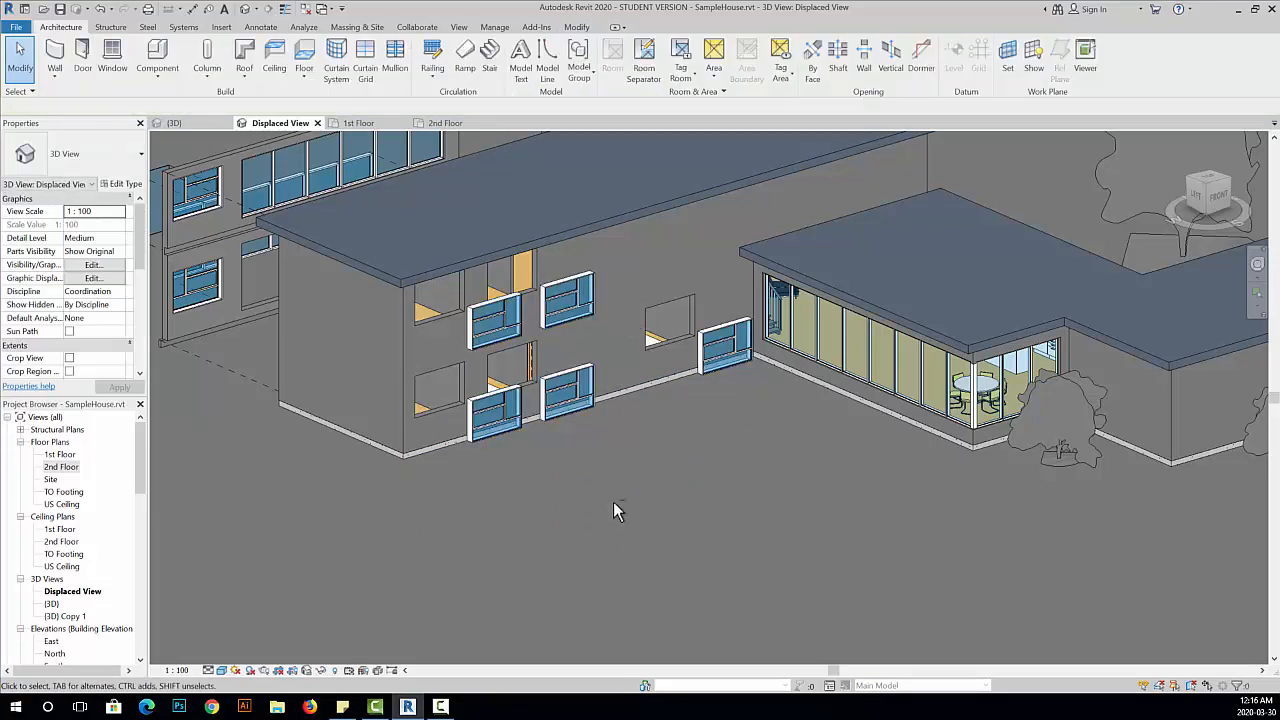
Displace the single door beside the garage doors outward from the front wall along the Y axis by about -5464 mm.
shift+drag(613, 502, 676, 553)
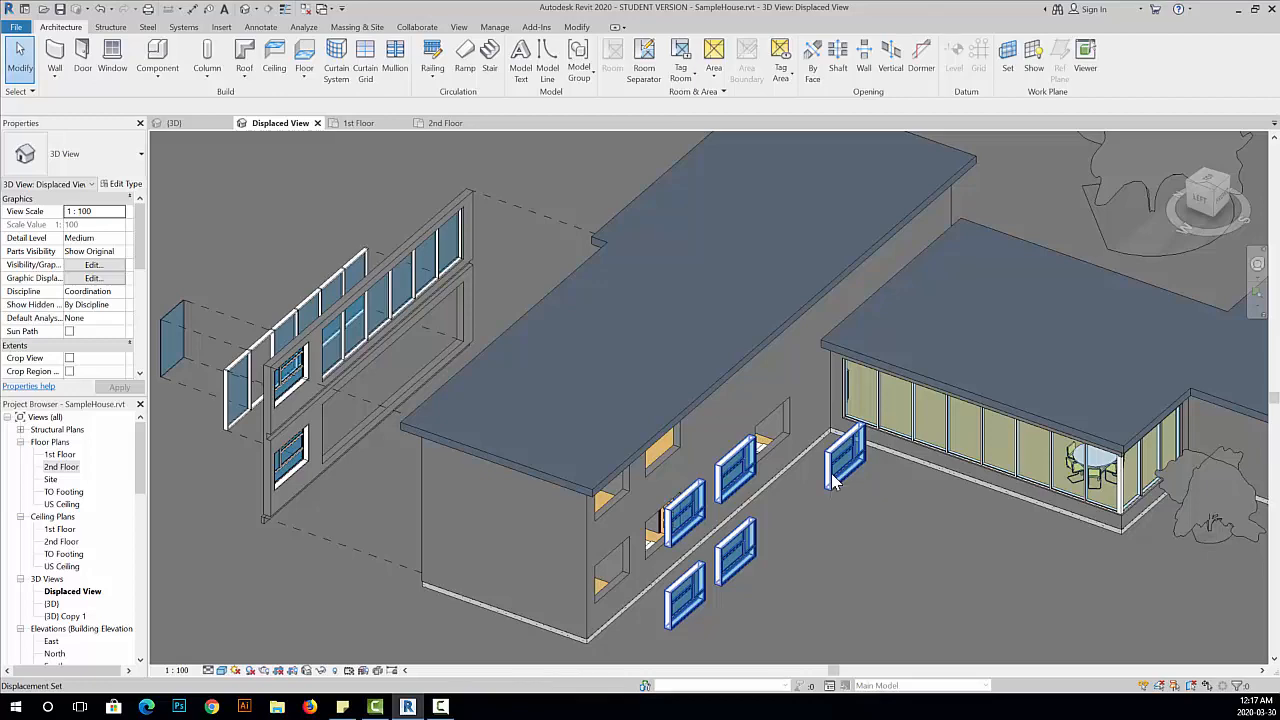
click(943, 538)
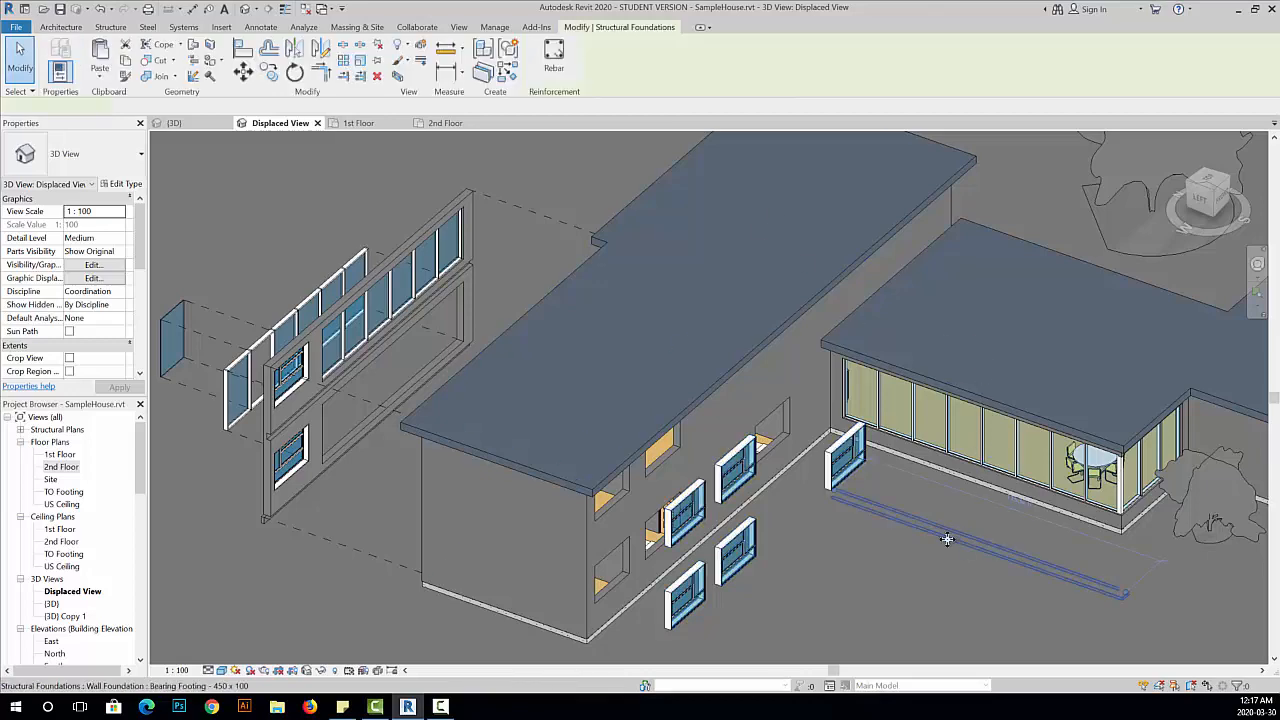
middle_drag(981, 524, 76, 500)
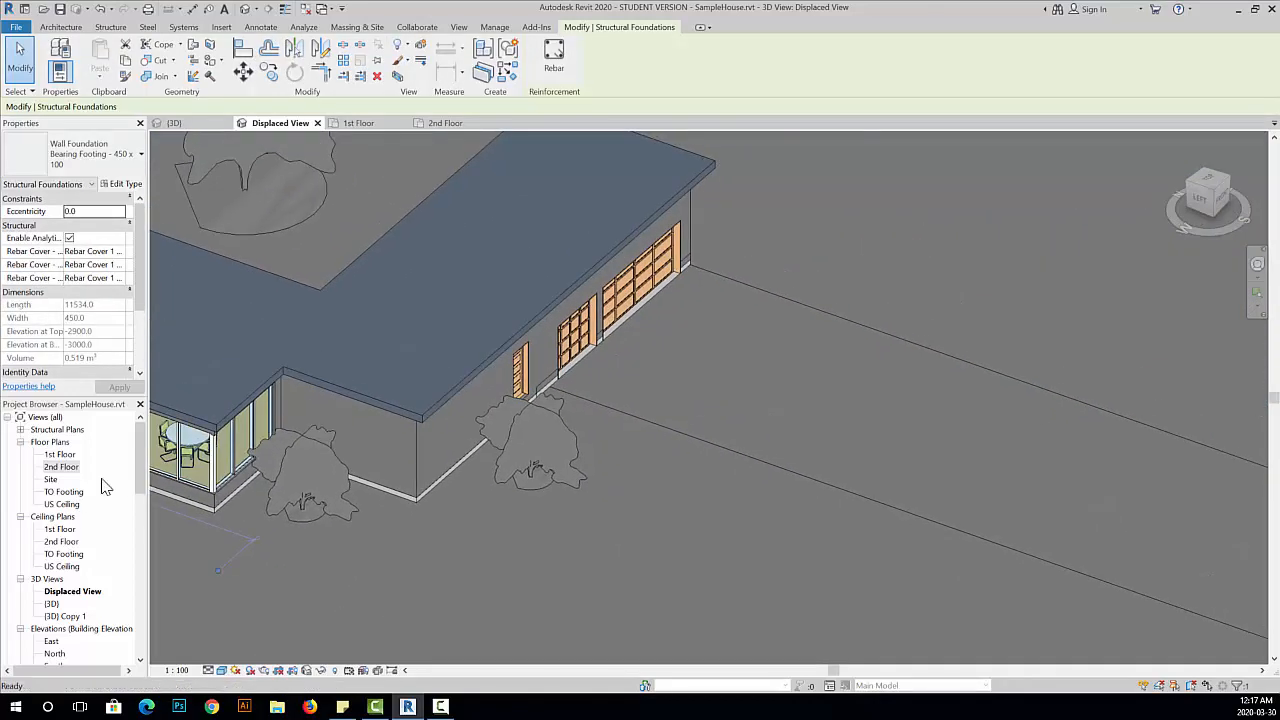
click(519, 380)
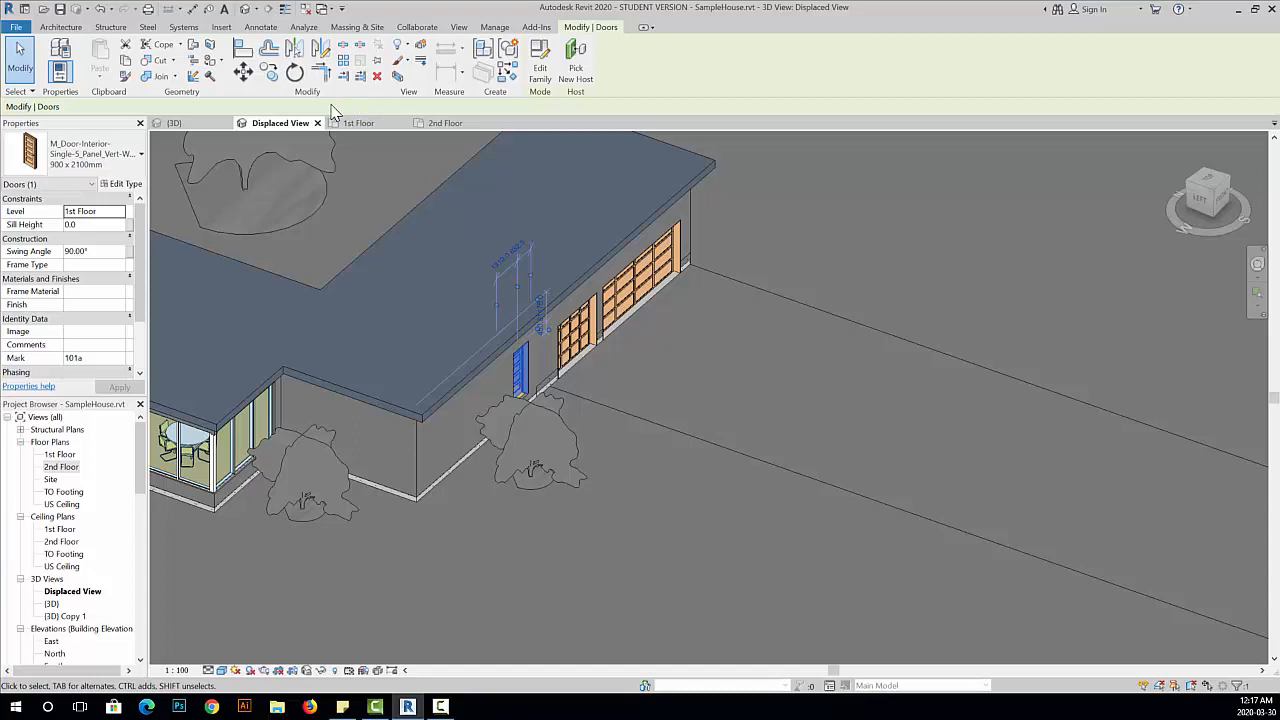
click(420, 46)
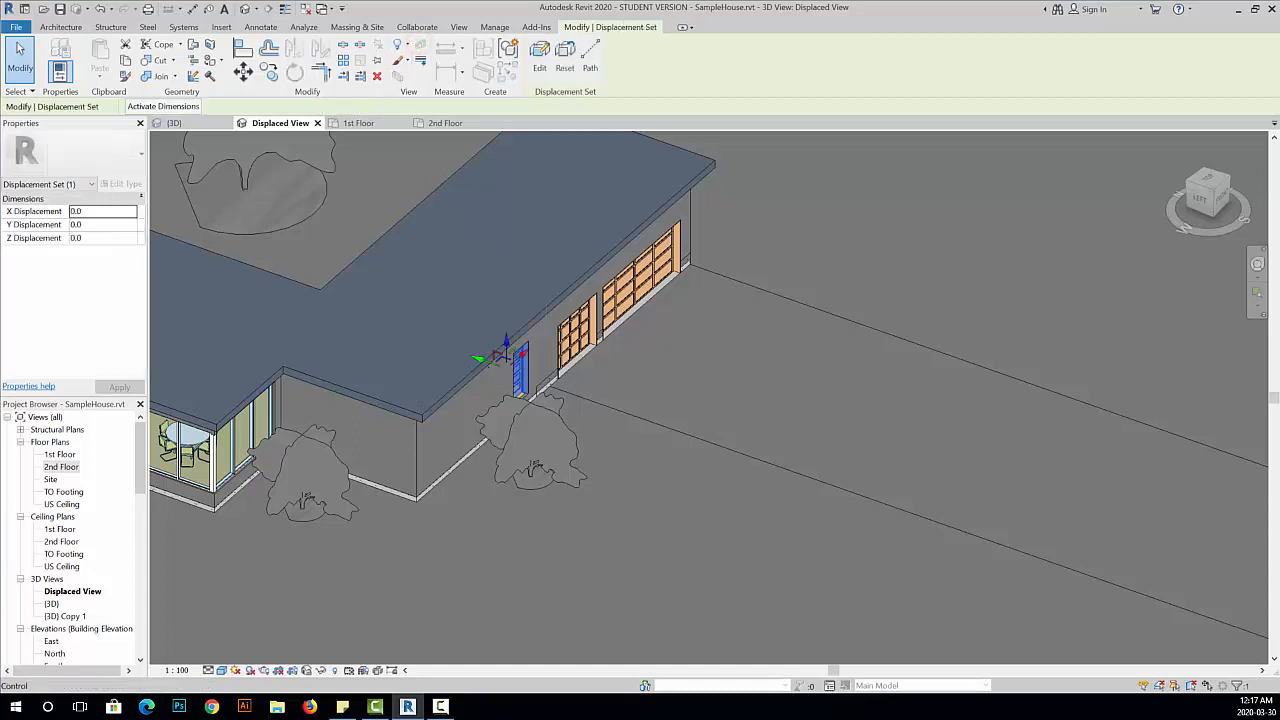
drag(479, 359, 620, 411)
click(752, 365)
click(661, 416)
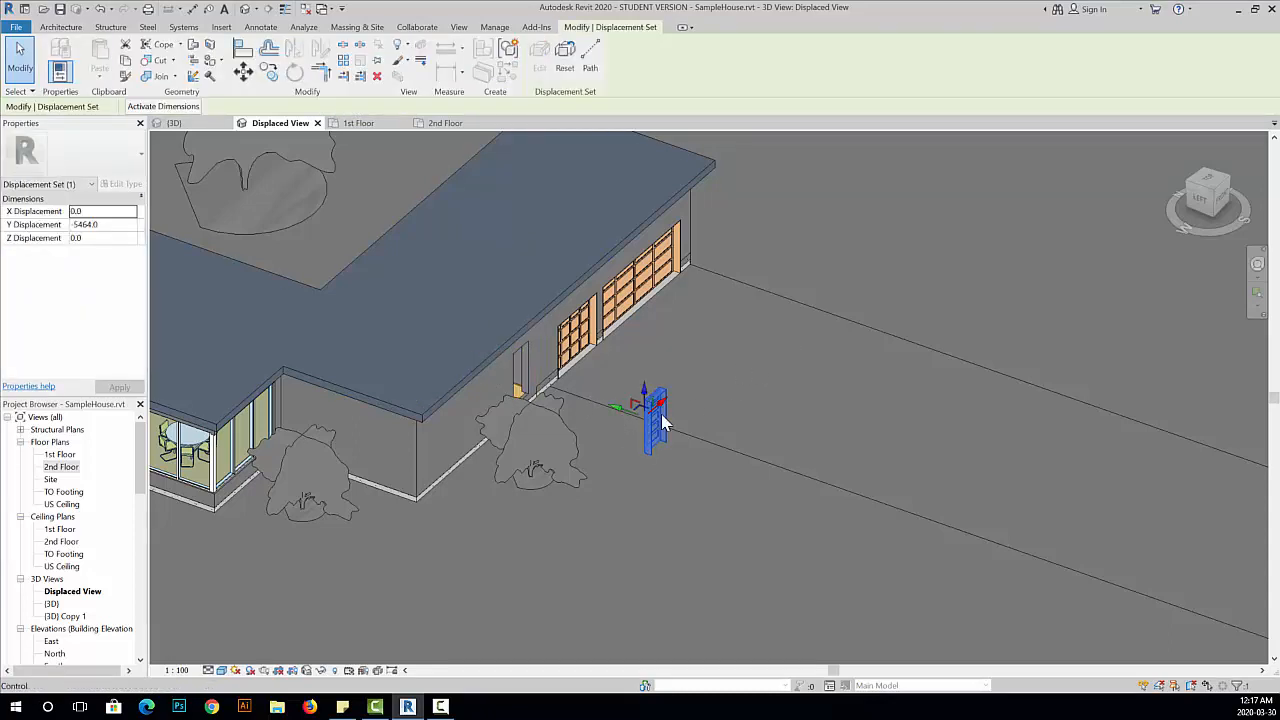
Try adding the garage front wall to the door's displacement set, and undo the addition.
click(541, 58)
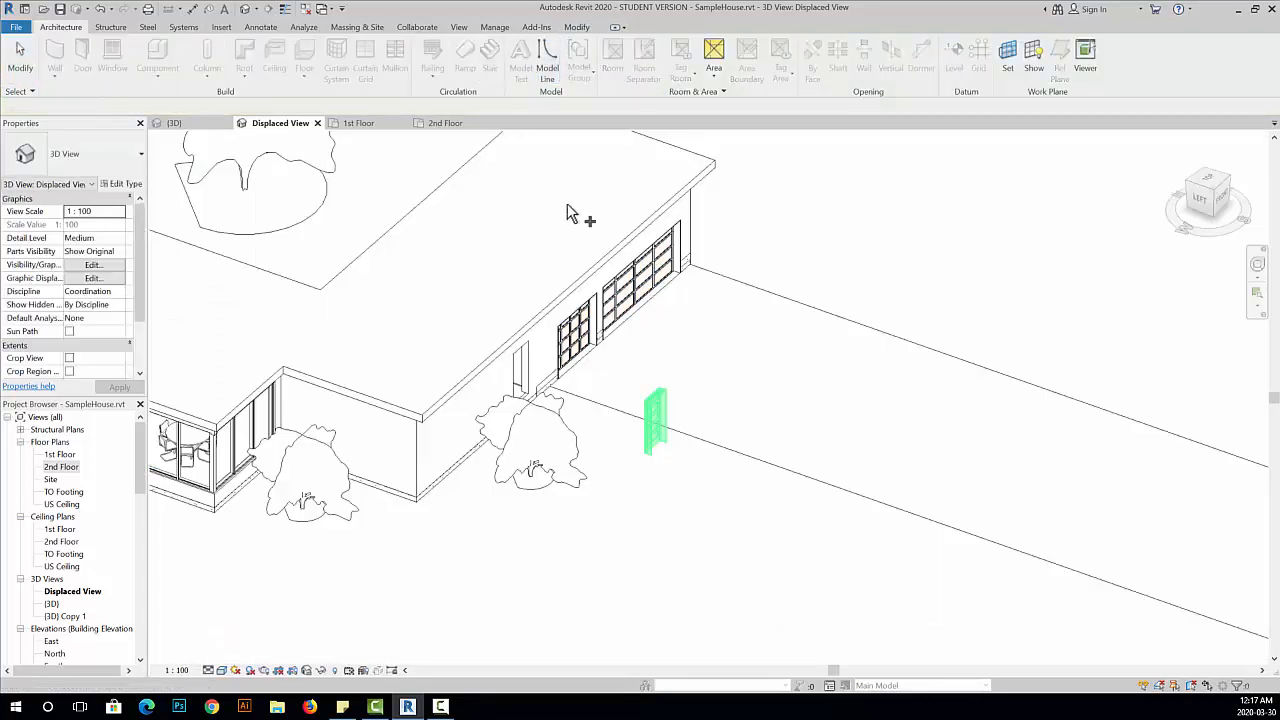
click(608, 354)
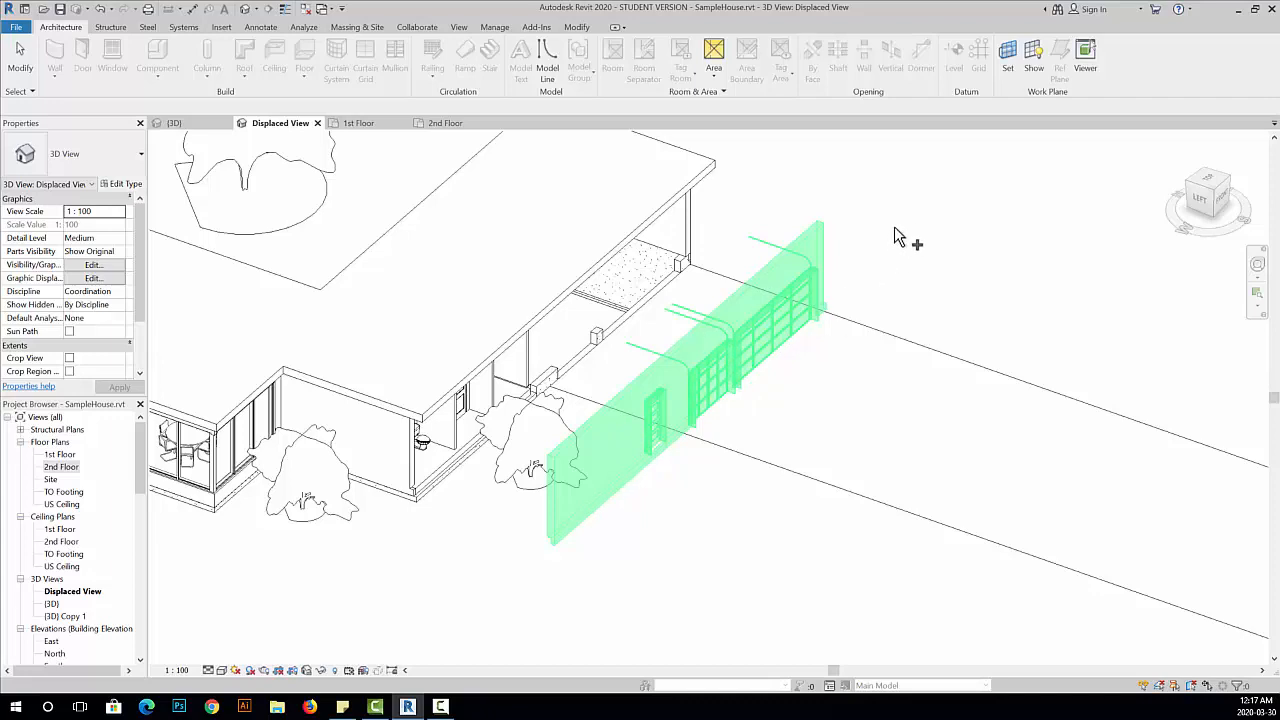
key(ctrl+z)
key(ctrl+z)
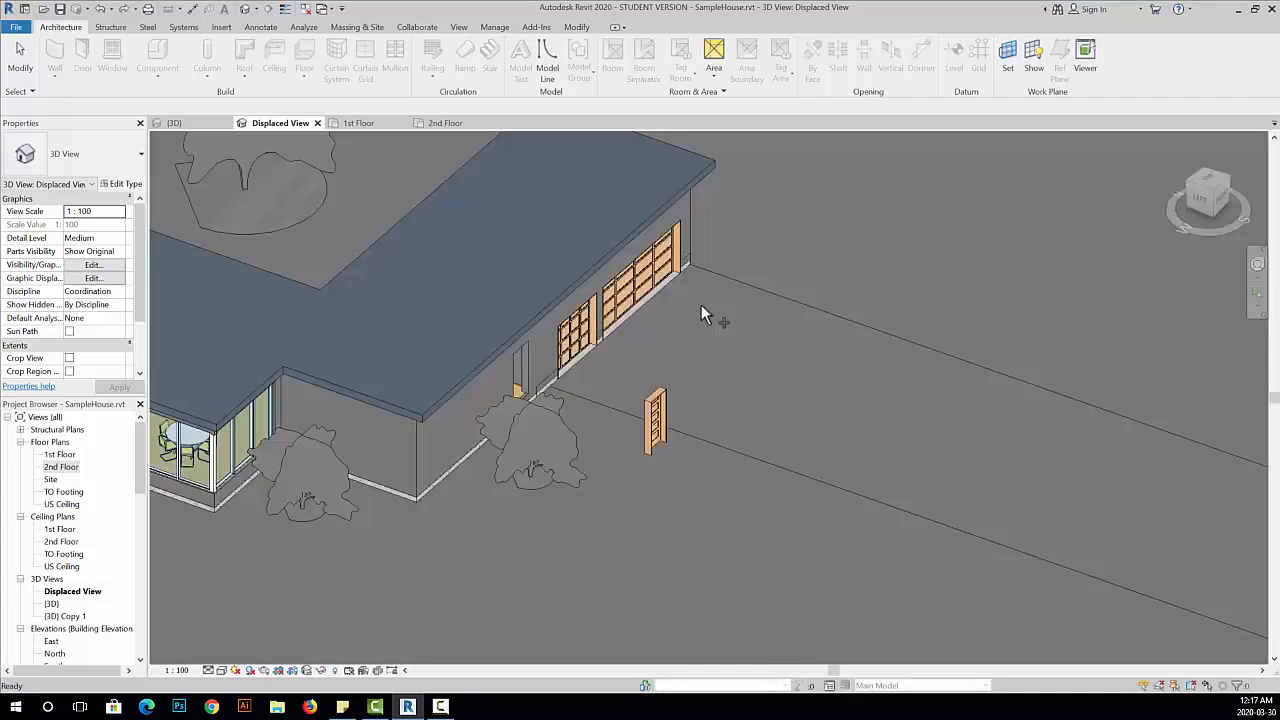
Reset the displaced single door to its original location in the garage front wall.
click(655, 420)
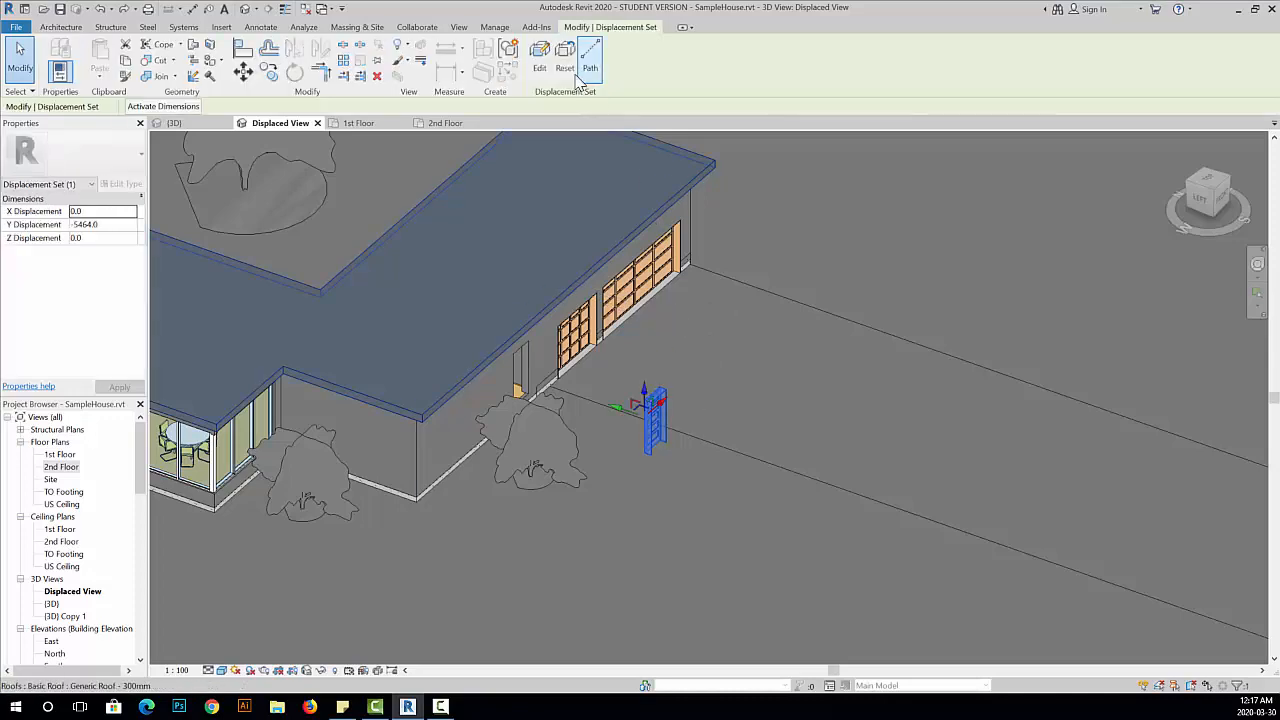
click(566, 78)
click(690, 404)
scroll(577, 590, down, 2)
middle_drag(672, 539, 922, 371)
scroll(528, 436, down, 1)
middle_drag(534, 452, 600, 485)
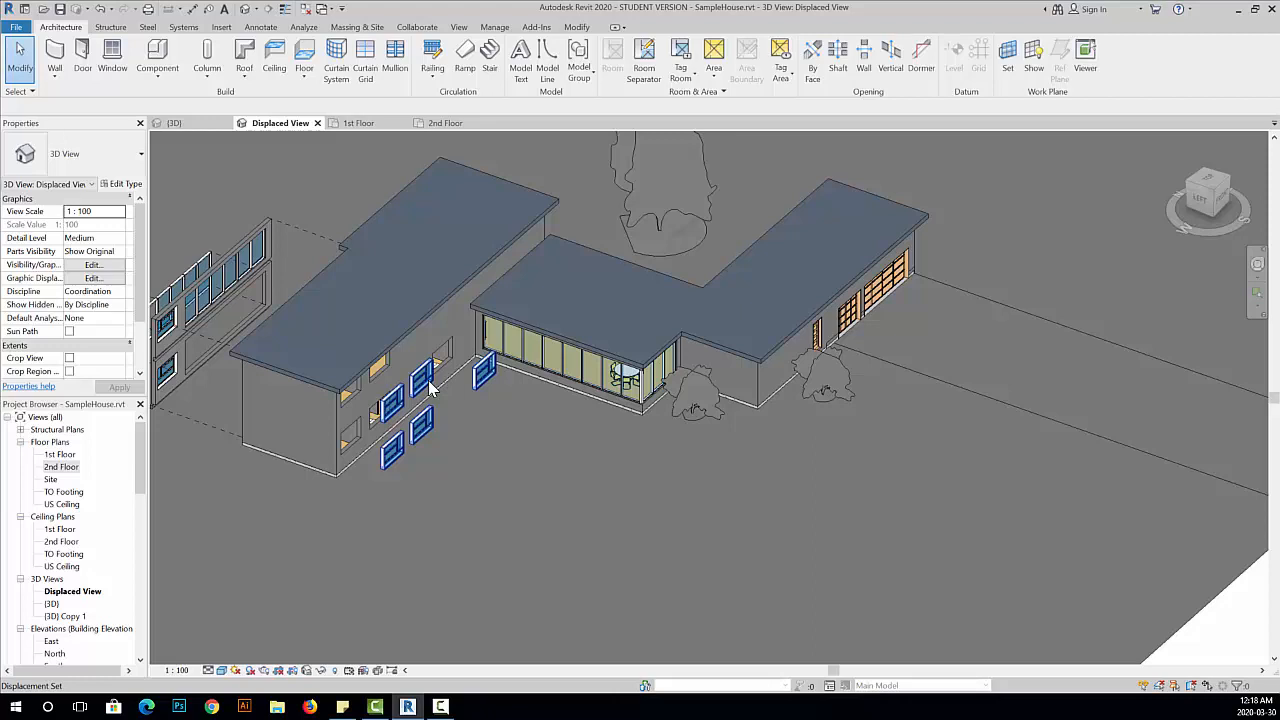
key(Escape)
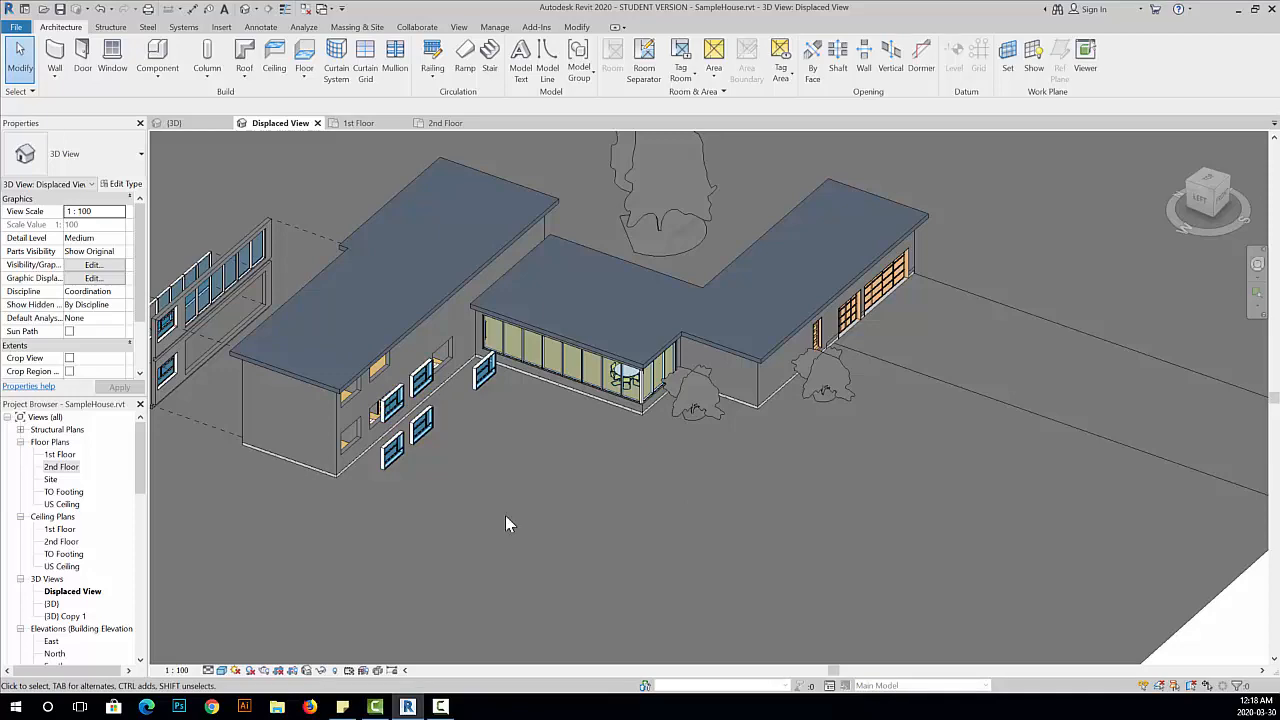
Create a displacement set from the windowless end wall of the two-storey wing and displace it outward along the X axis.
scroll(505, 525, down, 2)
shift+middle_drag(431, 443, 329, 400)
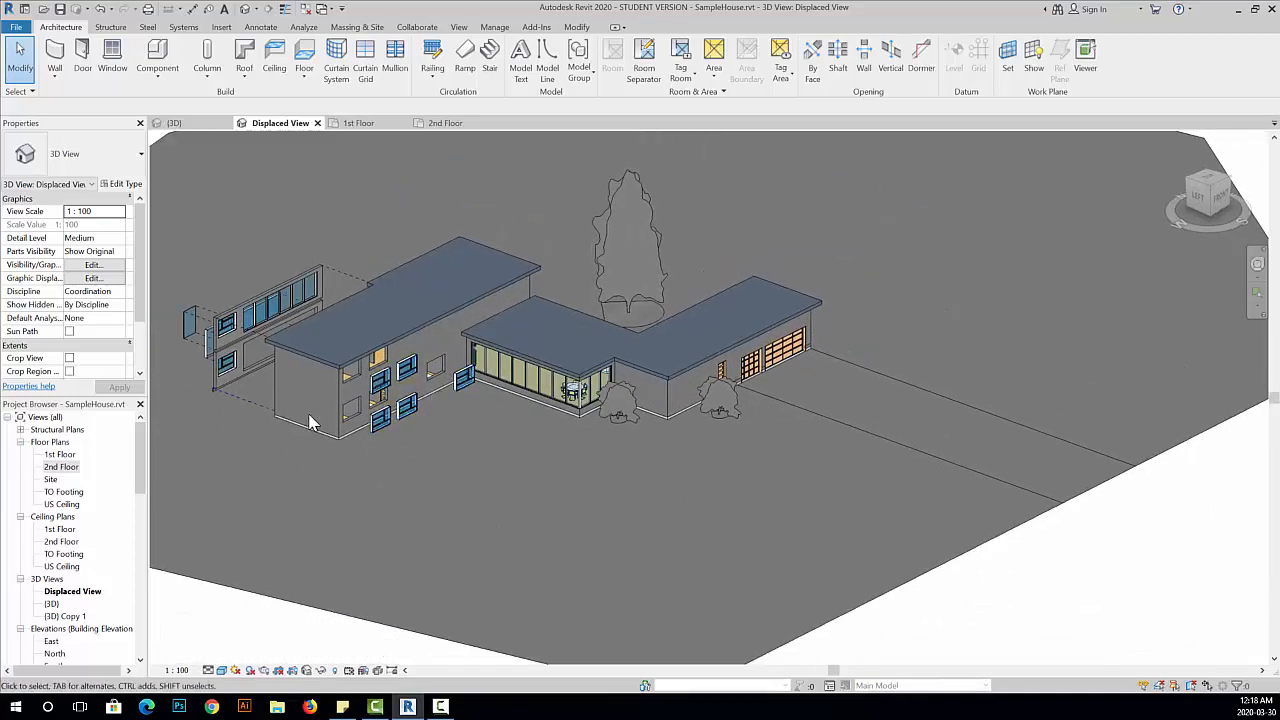
click(287, 410)
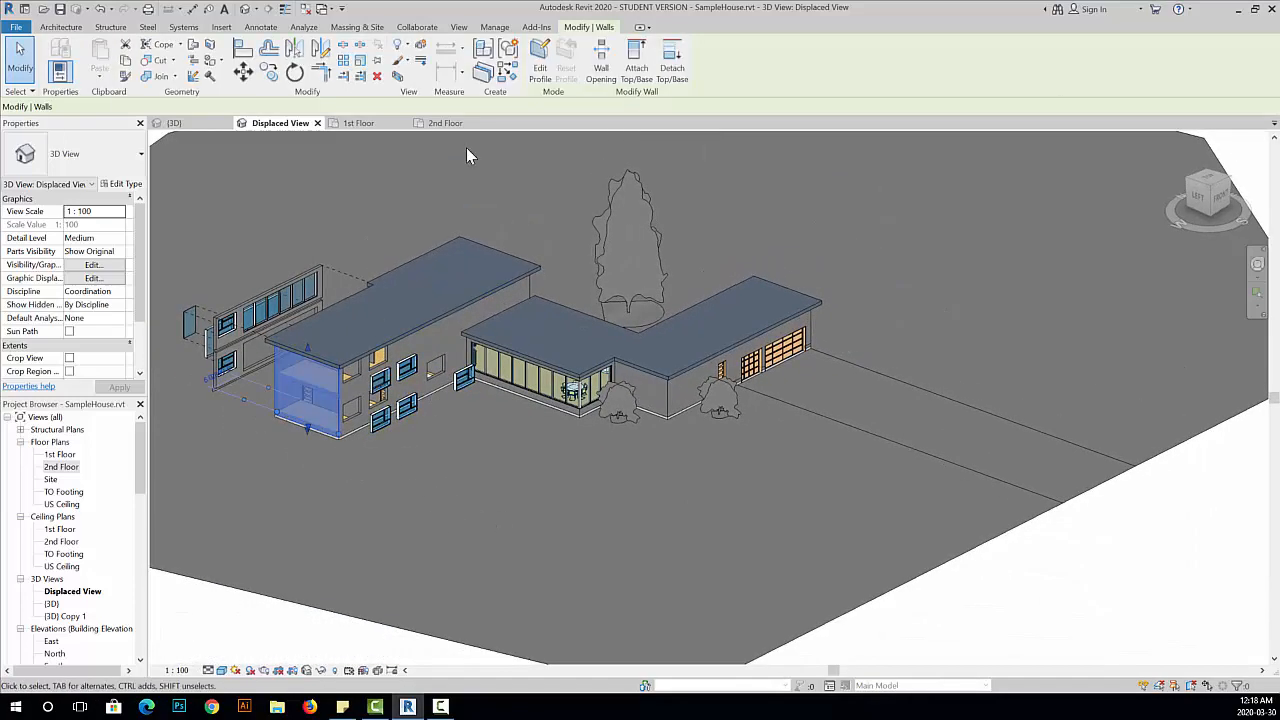
click(420, 45)
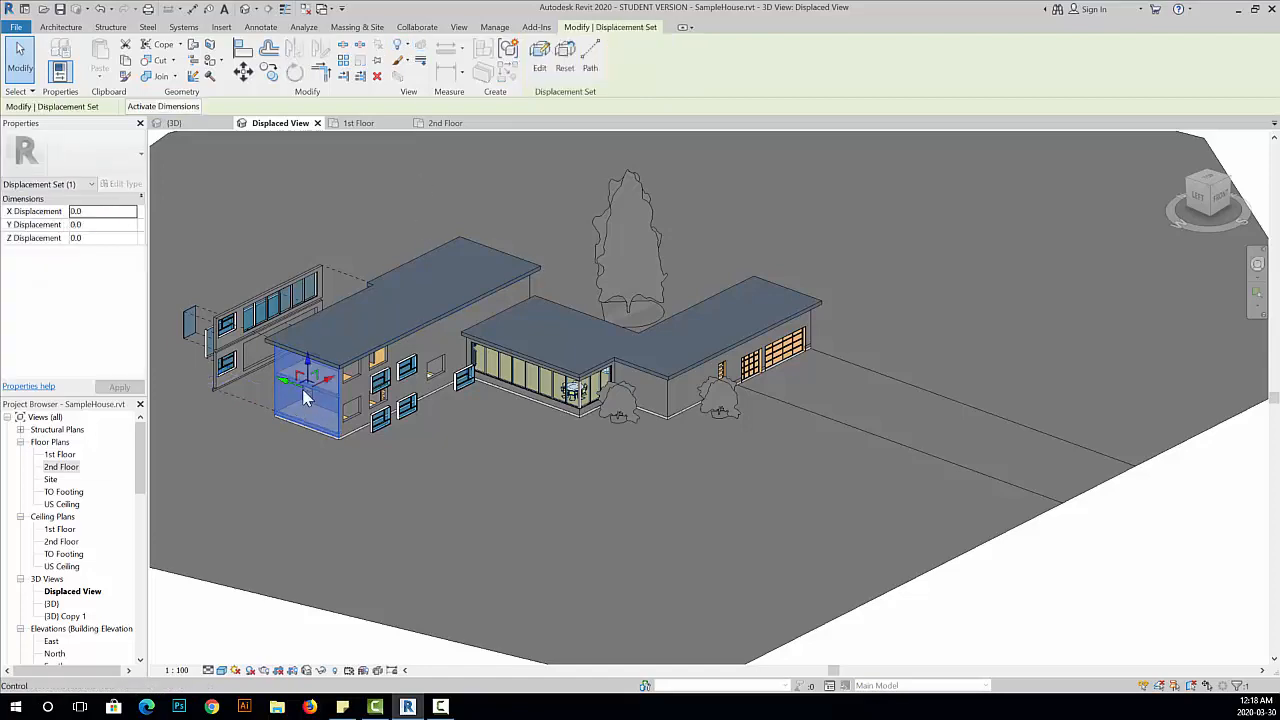
drag(326, 383, 240, 422)
key(Escape)
Add displacement path lines from the corners of the displaced end wall back to the two-storey wing.
shift+middle_drag(288, 468, 770, 438)
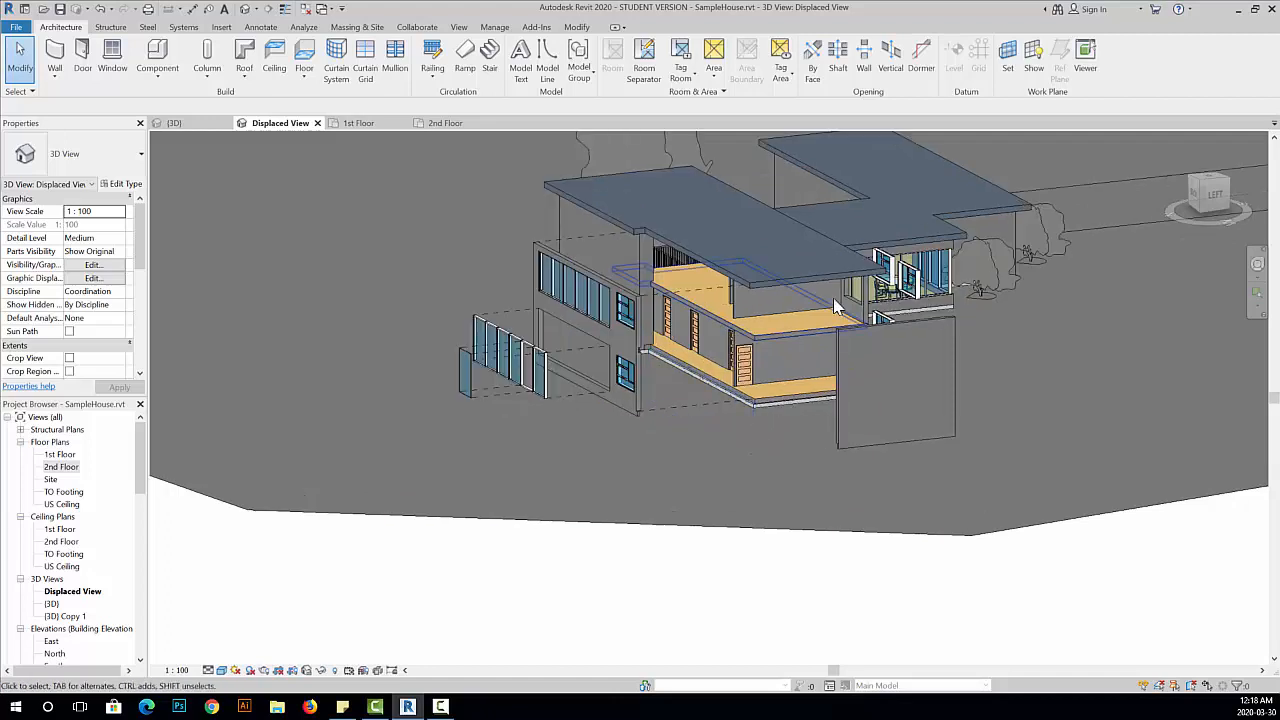
click(854, 339)
click(589, 55)
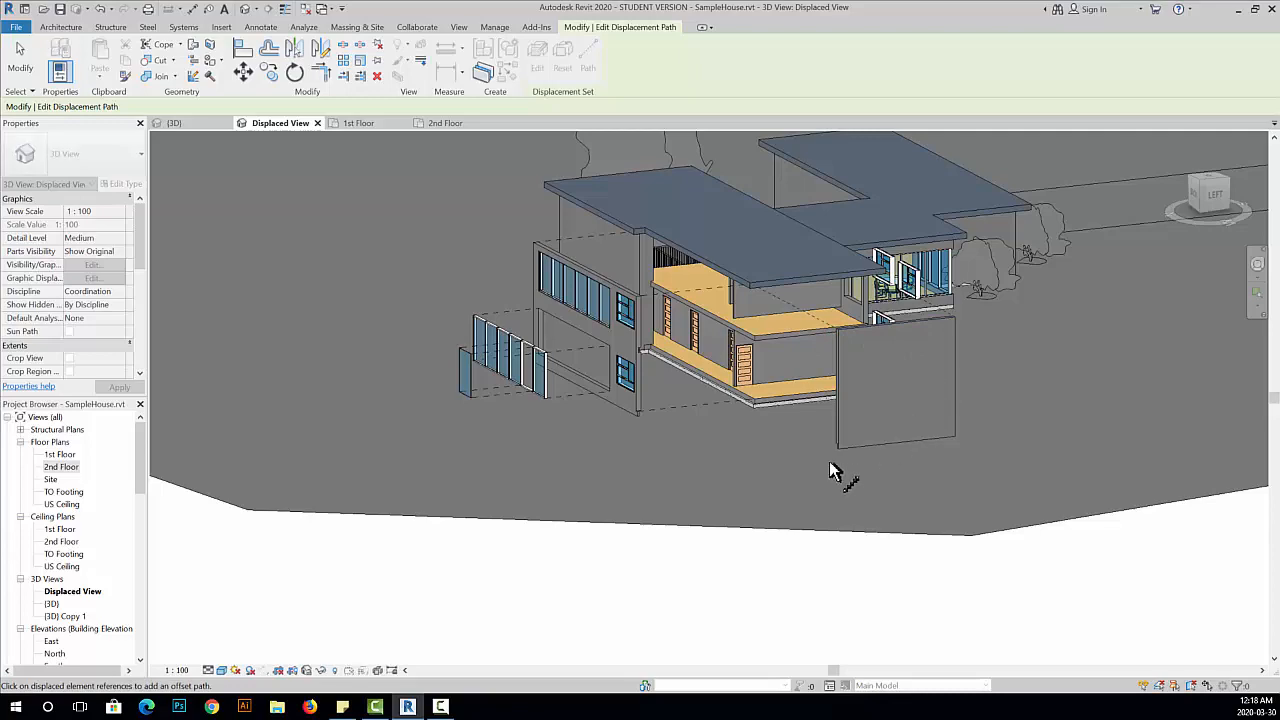
shift+middle_drag(864, 466, 740, 558)
scroll(728, 541, down, 1)
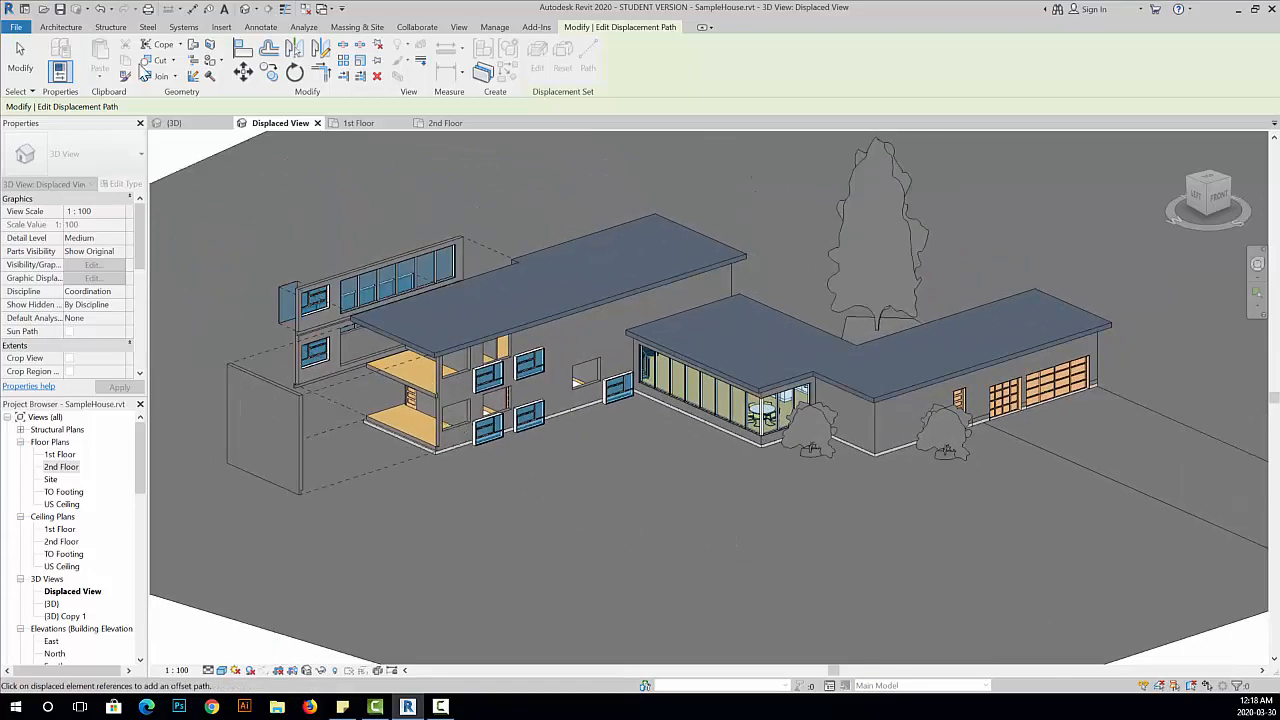
click(21, 62)
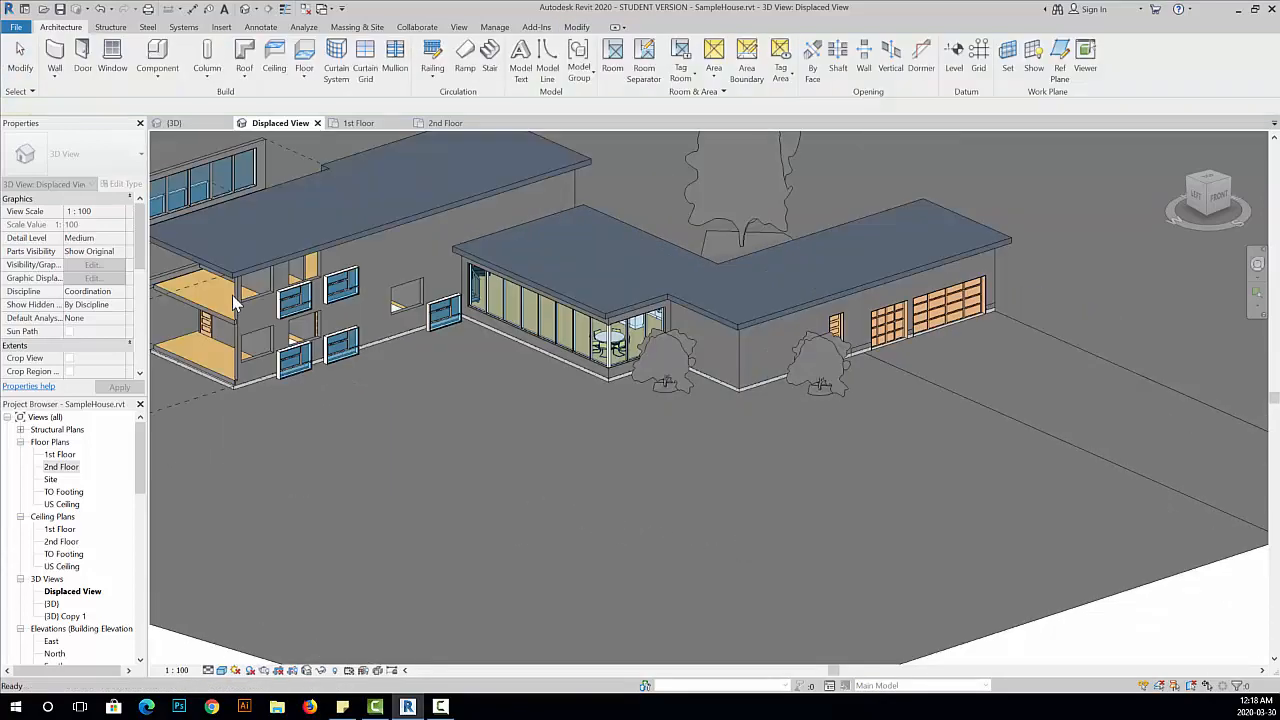
scroll(555, 466, down, 1)
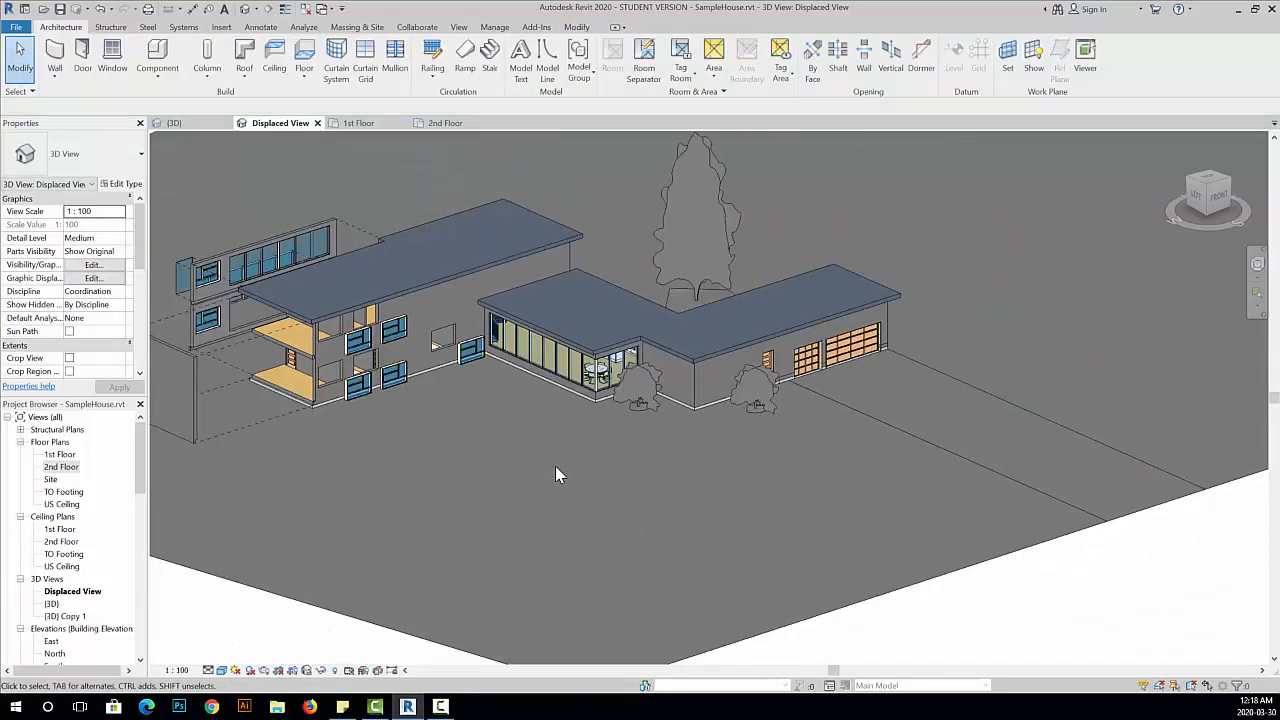
middle_drag(555, 466, 668, 580)
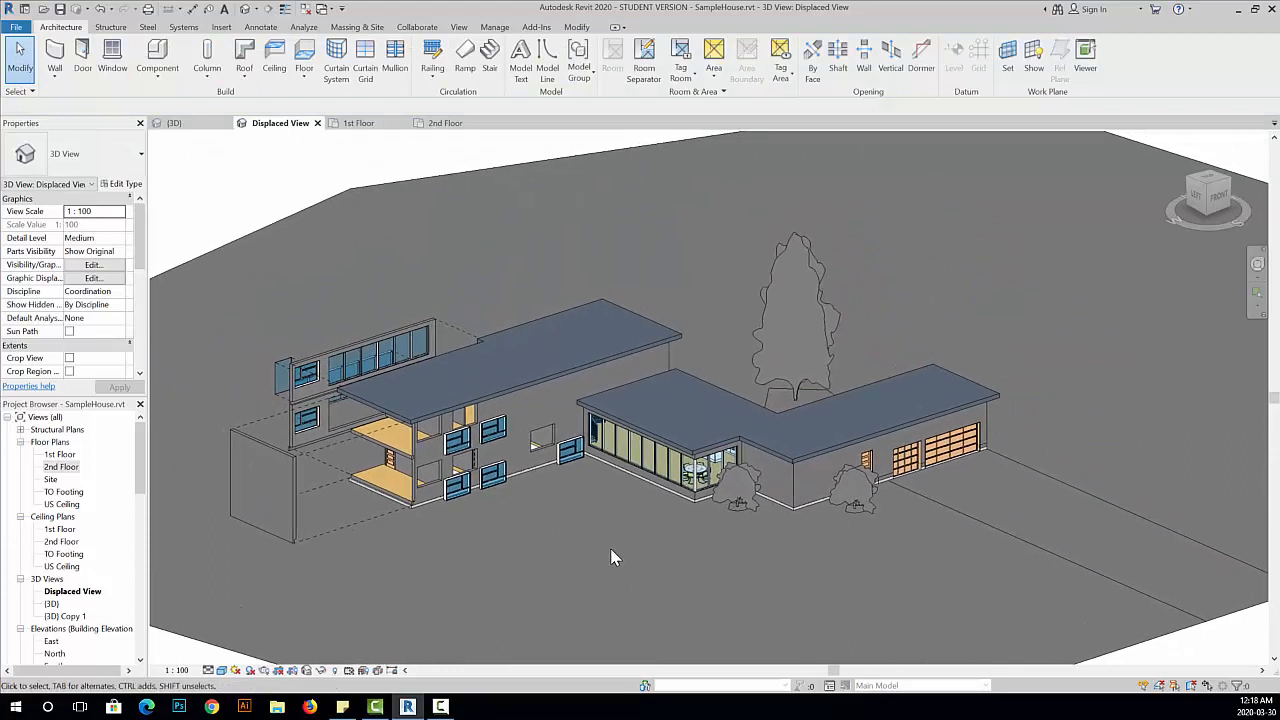